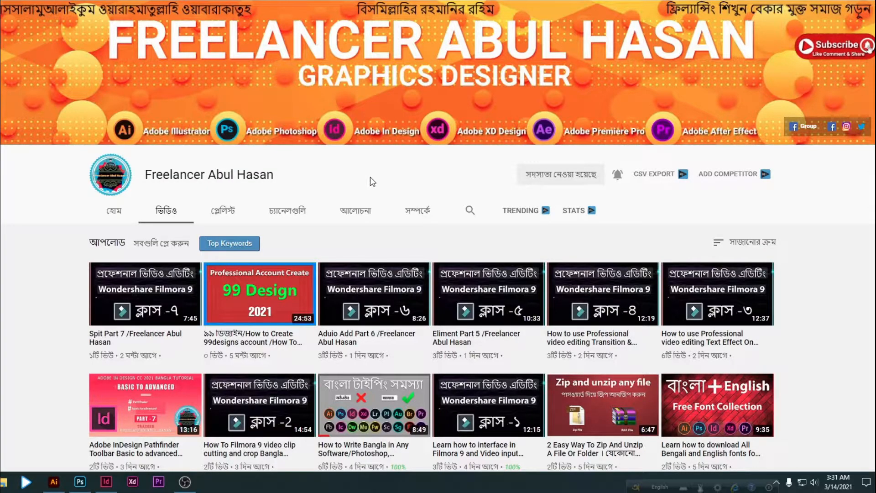
Open the channel's playlists page and look through the listed course playlists.
{"action": "left_click", "coordinate": [230, 214]}
{"action": "scroll", "coordinate": [230, 213], "scroll_direction": "down", "scroll_amount": 4}
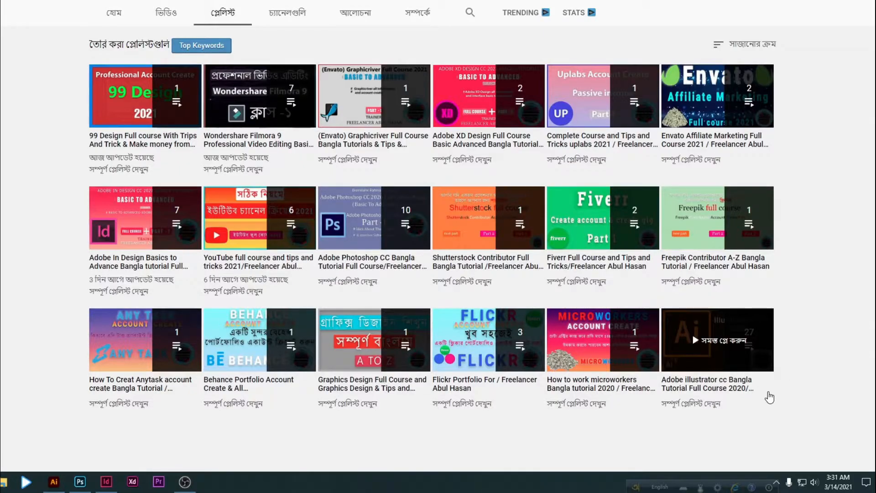
{"action": "scroll", "coordinate": [382, 292], "scroll_direction": "up", "scroll_amount": 1}
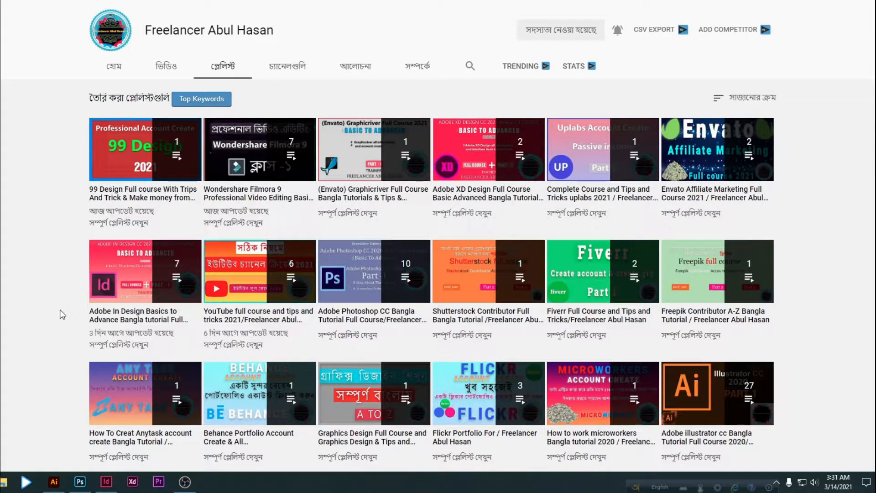
{"action": "scroll", "coordinate": [62, 315], "scroll_direction": "up", "scroll_amount": 3}
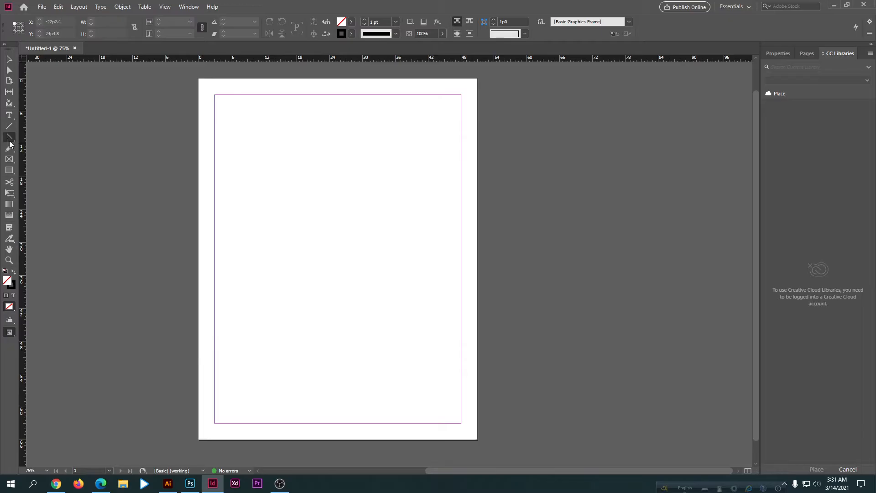
Draw an open four-point path in the page's upper half with the Pen tool and delete it.
{"action": "right_click", "coordinate": [9, 137]}
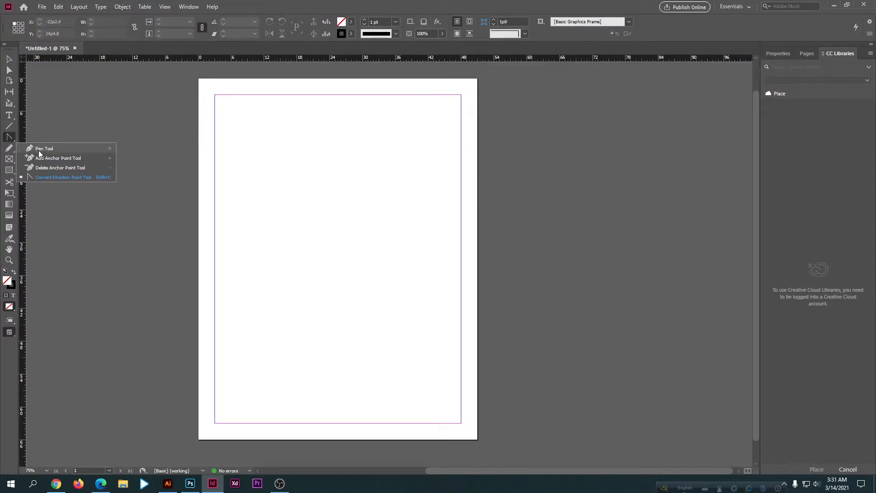
{"action": "left_click", "coordinate": [9, 59]}
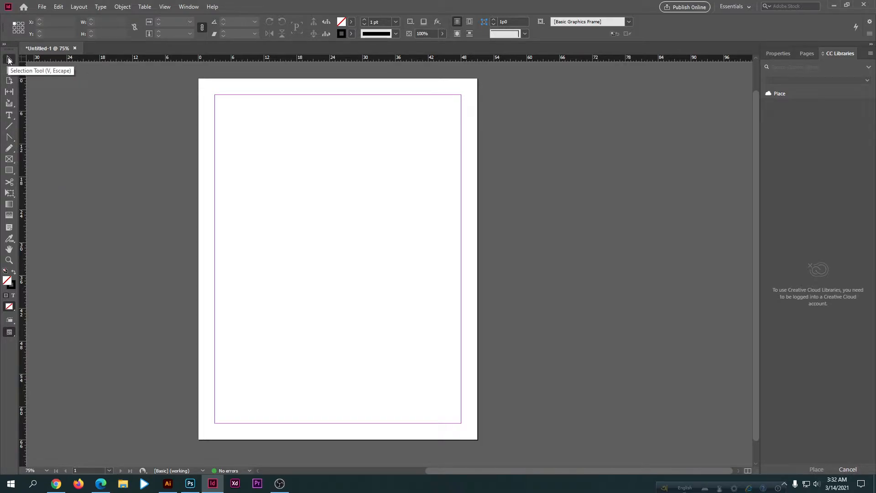
{"action": "key", "text": "p"}
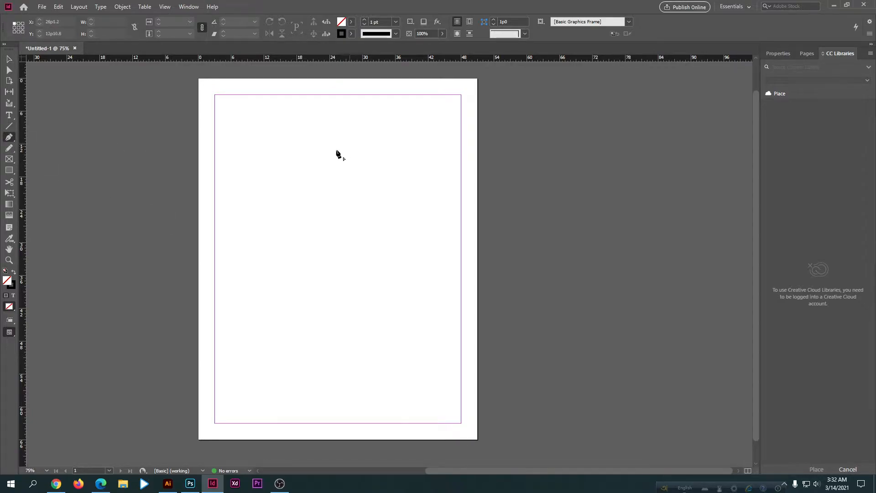
{"action": "left_click", "coordinate": [271, 141]}
{"action": "left_click", "coordinate": [361, 144]}
{"action": "left_click", "coordinate": [364, 216]}
{"action": "left_click", "coordinate": [284, 231]}
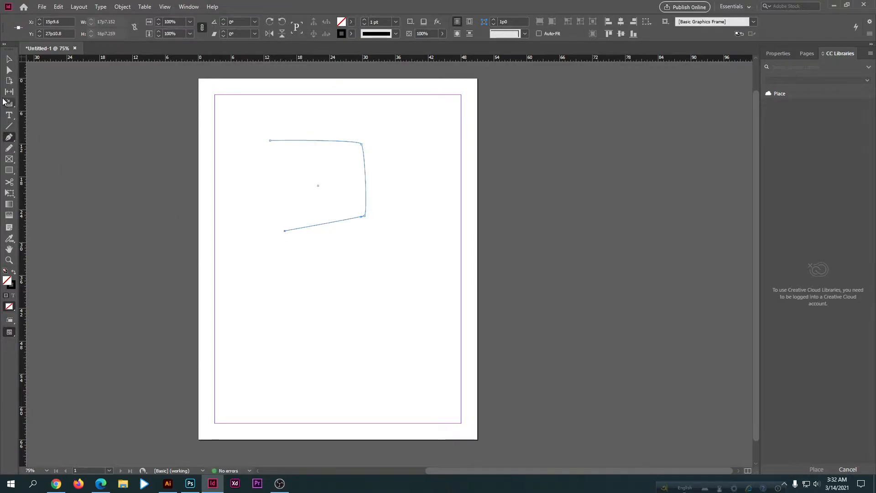
{"action": "left_click", "coordinate": [9, 59]}
{"action": "key", "text": "Delete"}
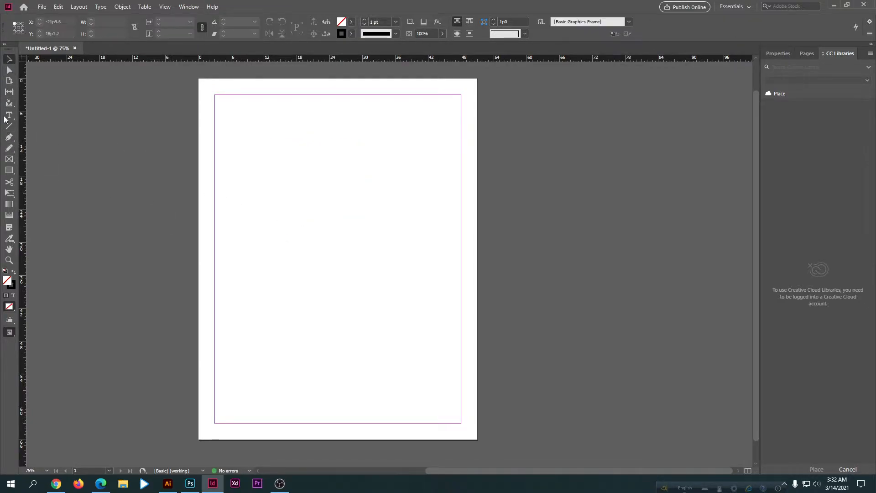
Draw a closed seven-point polygon about 29p8 by 15p9 in the page's upper half with the Pen tool.
{"action": "left_click", "coordinate": [7, 140]}
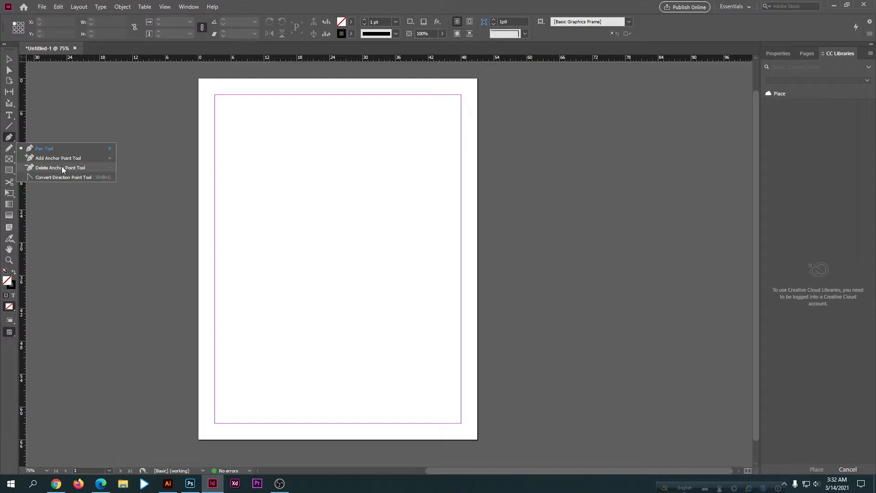
{"action": "left_click", "coordinate": [35, 148]}
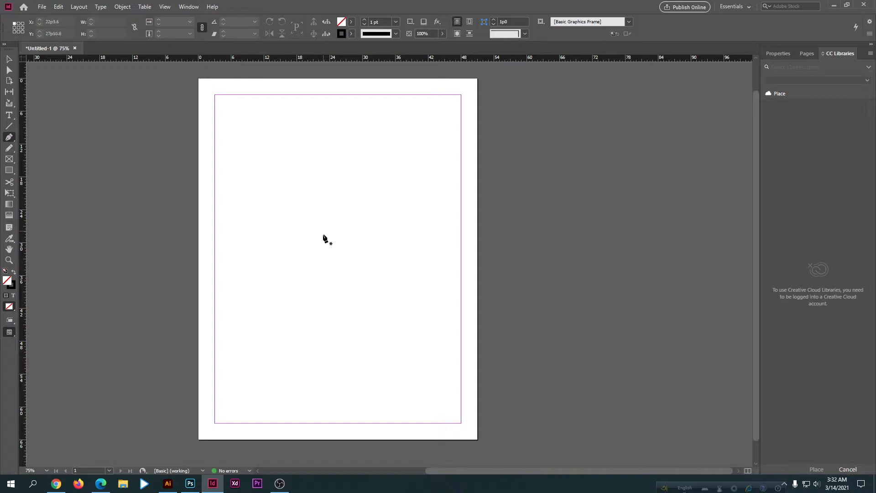
{"action": "left_click", "coordinate": [230, 168]}
{"action": "left_click_drag", "start_coordinate": [339, 152], "coordinate": [365, 146]}
{"action": "left_click", "coordinate": [391, 149]}
{"action": "left_click", "coordinate": [388, 220]}
{"action": "left_click", "coordinate": [282, 234]}
{"action": "left_click", "coordinate": [241, 219]}
{"action": "left_click", "coordinate": [240, 192]}
{"action": "left_click", "coordinate": [230, 169]}
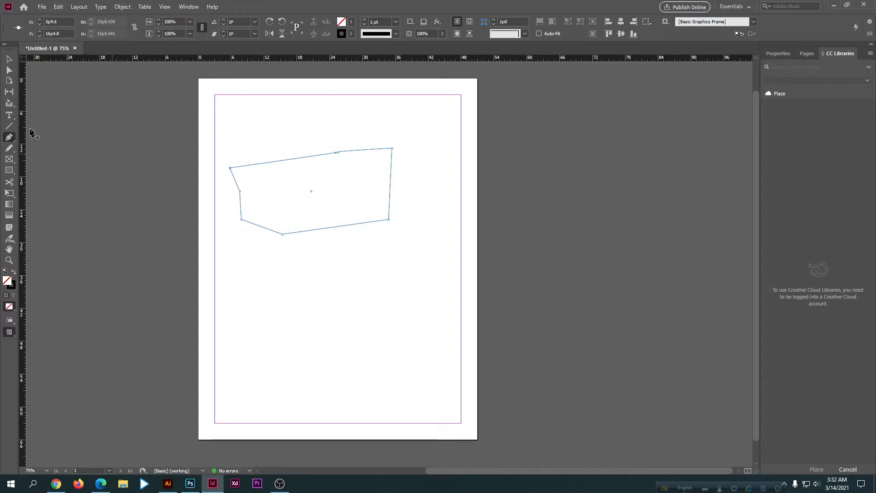
Set the polygon's fill and stroke colour to C=0 M=100 Y=0 K=0.
{"action": "left_click", "coordinate": [350, 21]}
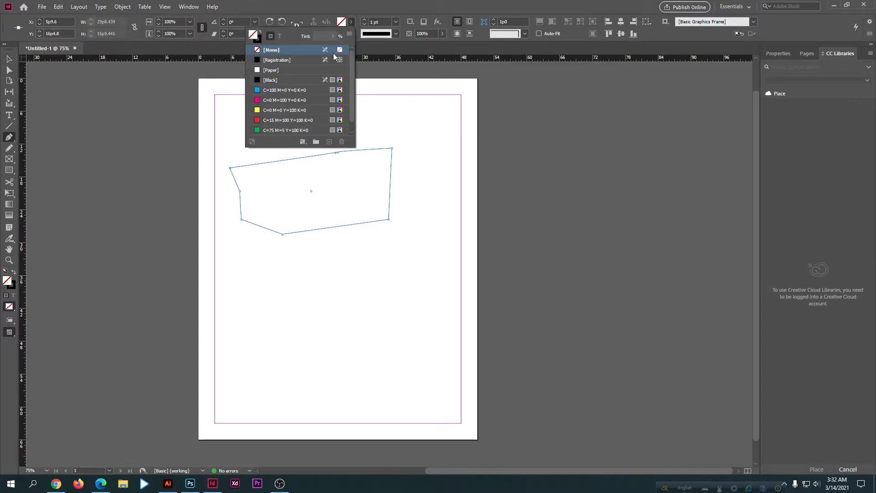
{"action": "left_click", "coordinate": [287, 100]}
{"action": "left_click", "coordinate": [350, 22]}
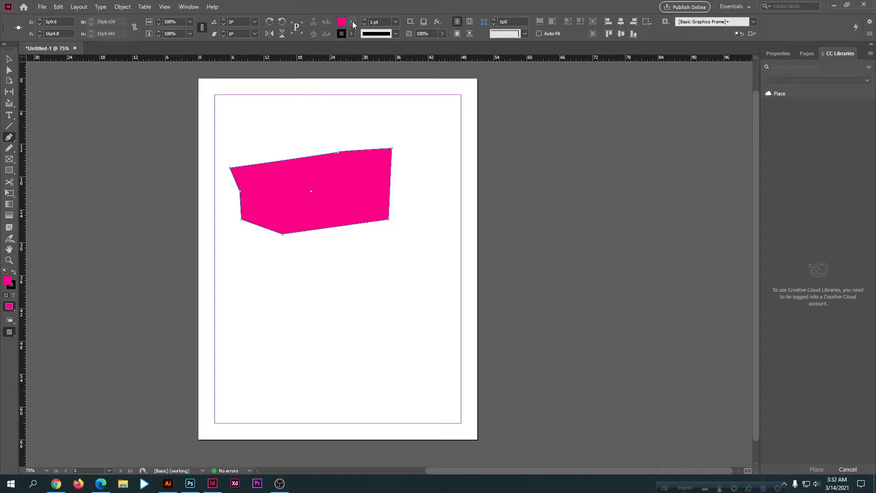
{"action": "left_click", "coordinate": [351, 34]}
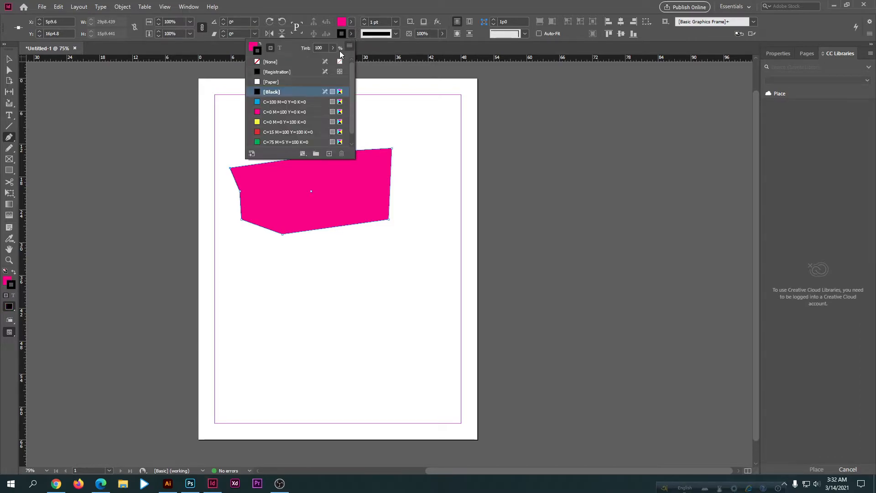
{"action": "left_click", "coordinate": [269, 112]}
Set the polygon's stroke weight to 10 pt and its stroke colour to C=75 M=5 Y=100 K=0.
{"action": "left_click", "coordinate": [10, 59]}
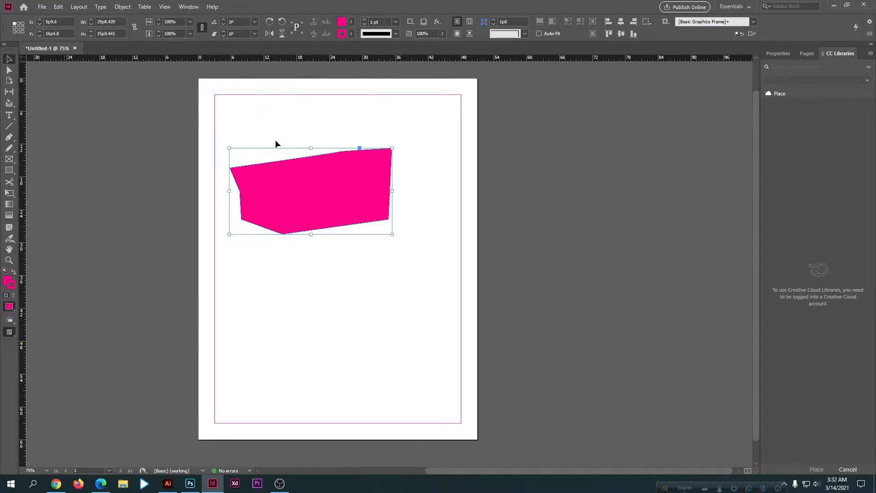
{"action": "key", "text": "BackSpace"}
{"action": "key", "text": "BackSpace"}
{"action": "key", "text": "BackSpace"}
{"action": "type", "text": "0"}
{"action": "left_click", "coordinate": [350, 33]}
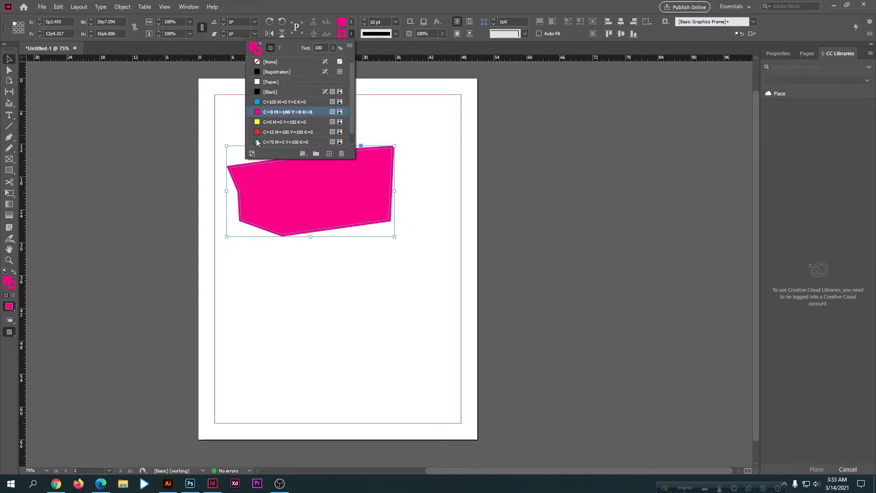
{"action": "left_click", "coordinate": [256, 142]}
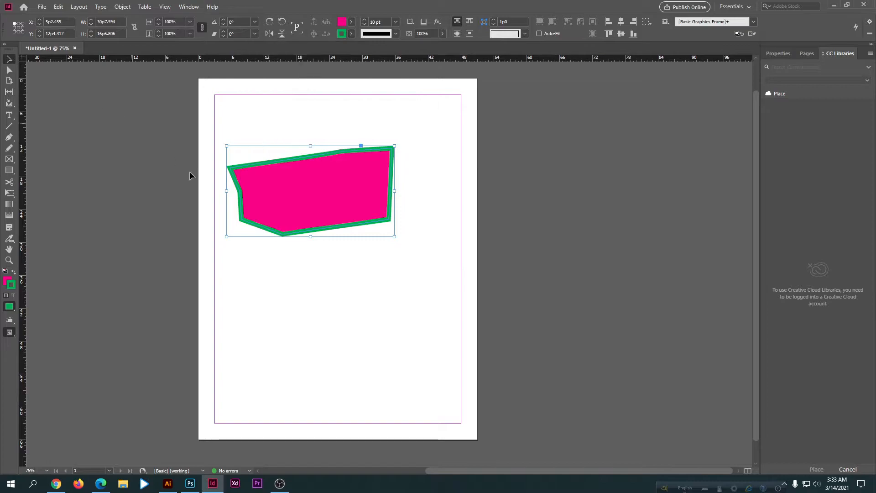
Move the magenta polygon around the page and delete it.
{"action": "left_click_drag", "start_coordinate": [286, 189], "coordinate": [340, 245]}
{"action": "left_click_drag", "start_coordinate": [305, 169], "coordinate": [396, 358]}
{"action": "key", "text": "Delete"}
Draw a closed eight-point polygon about 18p11 by 17p10 in the page's upper half with the Pen tool.
{"action": "left_click", "coordinate": [9, 137]}
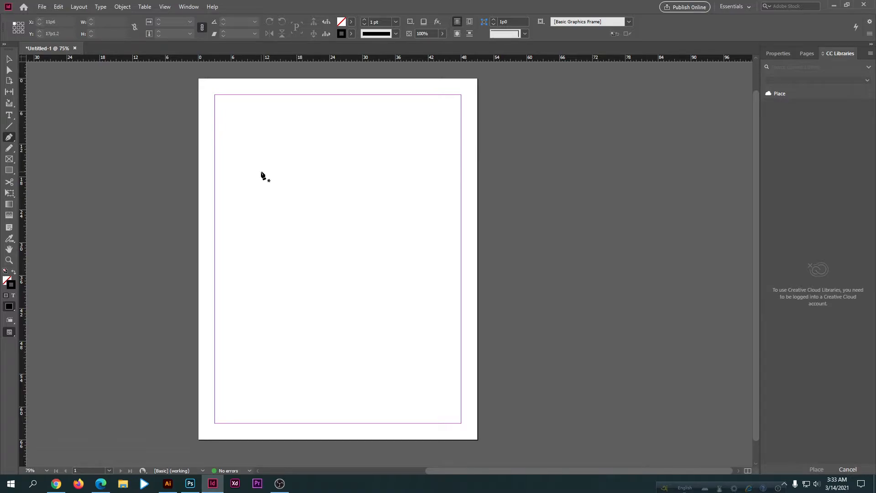
{"action": "left_click", "coordinate": [252, 157]}
{"action": "left_click", "coordinate": [265, 203]}
{"action": "left_click", "coordinate": [311, 233]}
{"action": "left_click", "coordinate": [345, 230]}
{"action": "left_click", "coordinate": [356, 204]}
{"action": "left_click", "coordinate": [354, 181]}
{"action": "left_click", "coordinate": [352, 157]}
{"action": "left_click", "coordinate": [288, 136]}
{"action": "left_click", "coordinate": [252, 157]}
Scale the polygon up to about 36p7 by 34p6.
{"action": "key", "text": "v"}
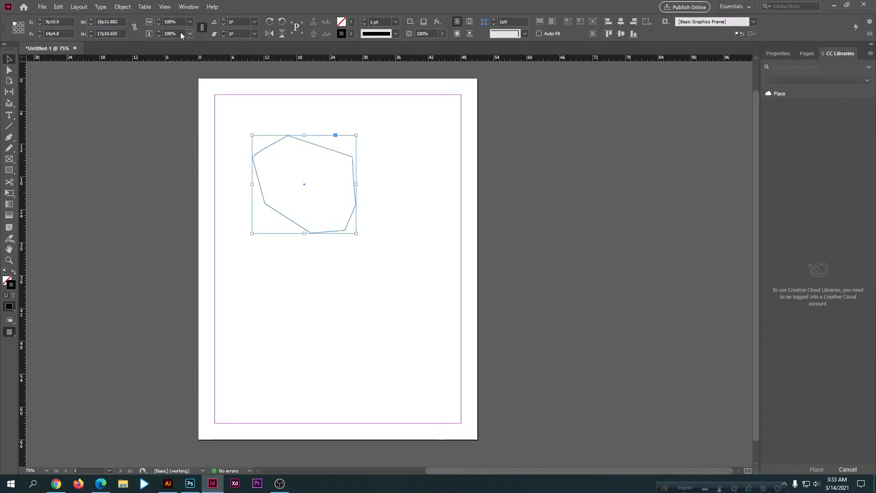
{"action": "left_click_drag", "start_coordinate": [240, 116], "coordinate": [445, 325]}
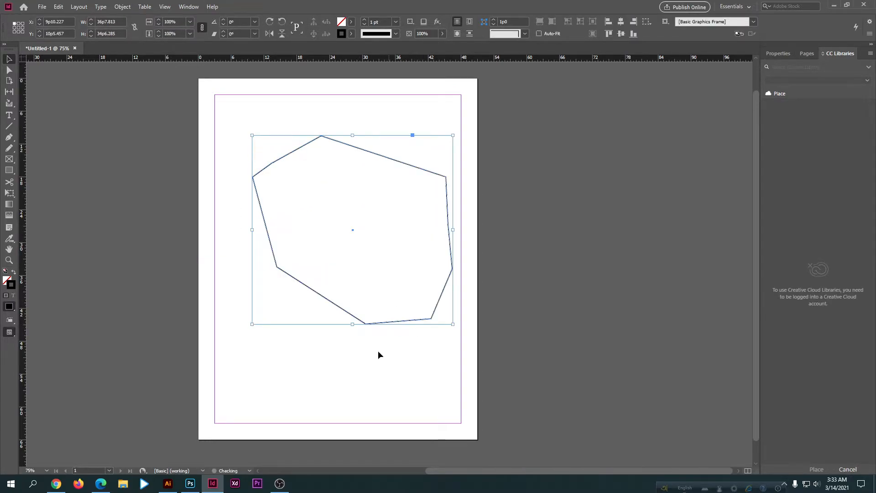
{"action": "left_click", "coordinate": [379, 352]}
{"action": "left_click", "coordinate": [335, 206]}
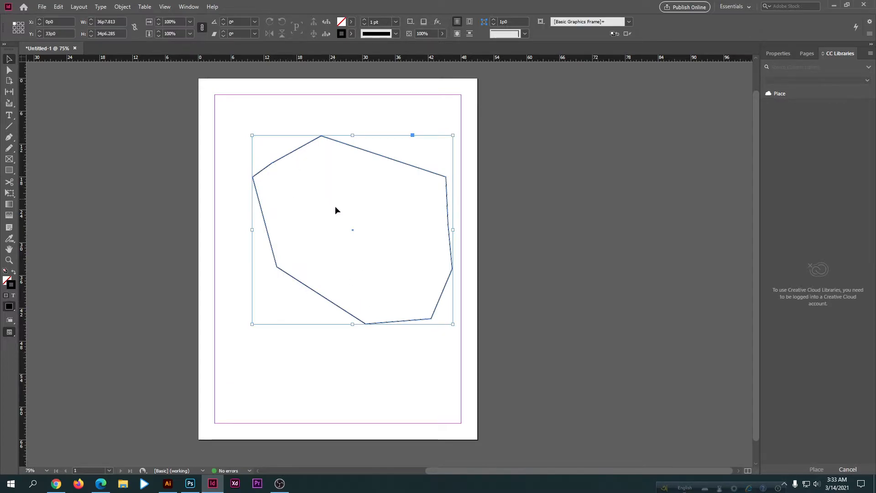
Fill the enlarged polygon with a green picked in the Color Picker and deselect it.
{"action": "double_click", "coordinate": [6, 284]}
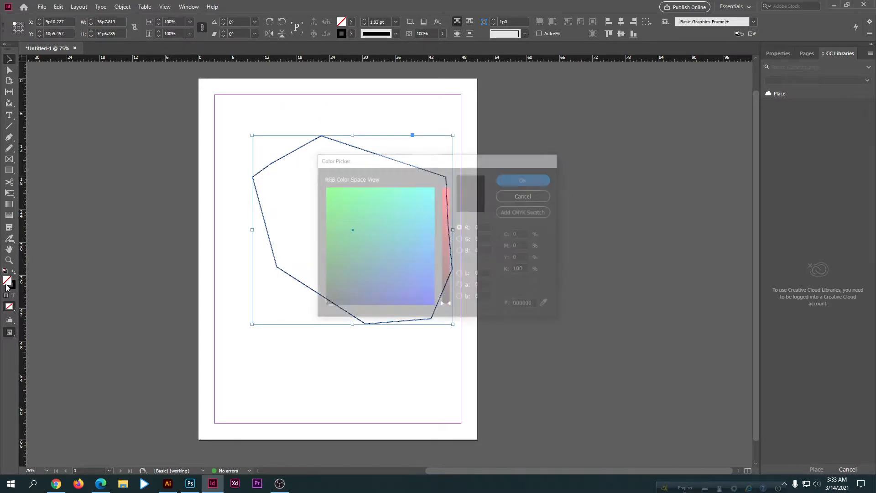
{"action": "left_click", "coordinate": [336, 208]}
{"action": "left_click", "coordinate": [501, 178]}
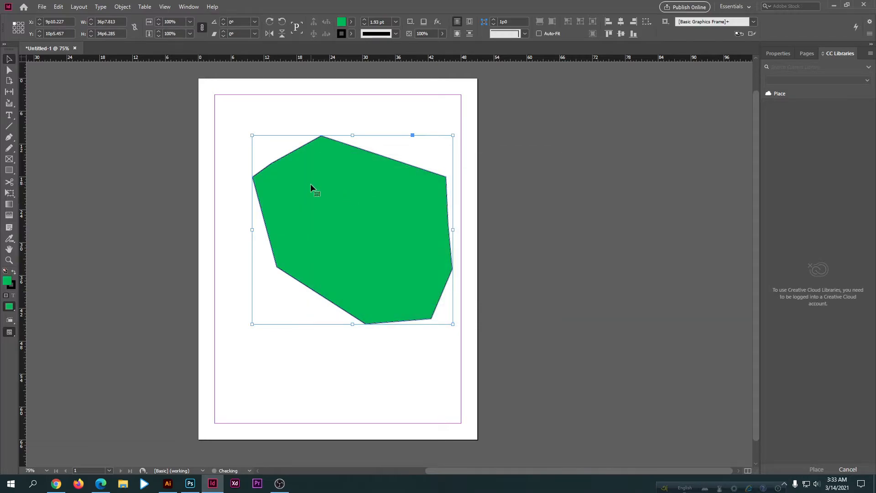
{"action": "left_click", "coordinate": [253, 160]}
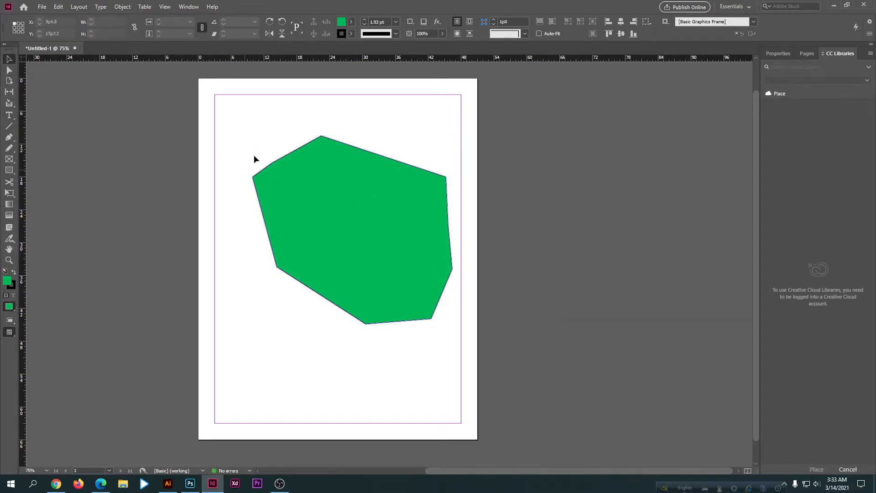
{"action": "left_click", "coordinate": [335, 230]}
{"action": "left_click", "coordinate": [307, 133]}
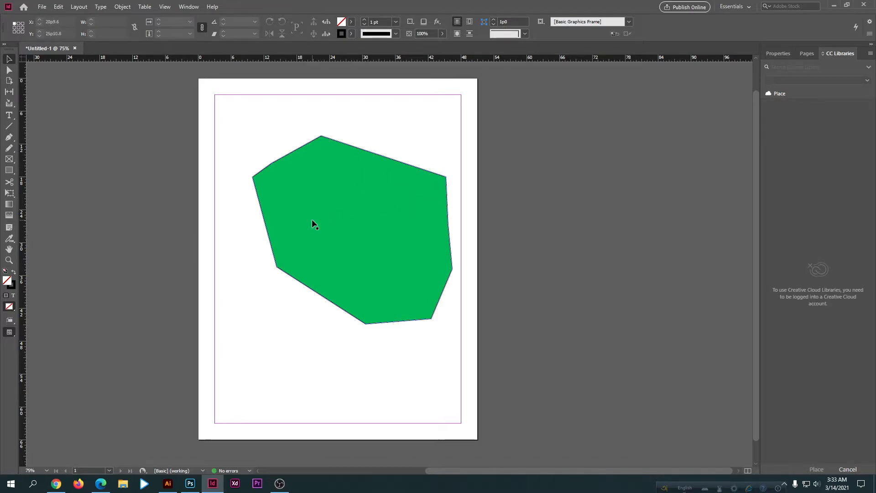
Add anchor points on the green polygon's upper-right, upper-left and left edges with the Add Anchor Point tool.
{"action": "left_click", "coordinate": [6, 136]}
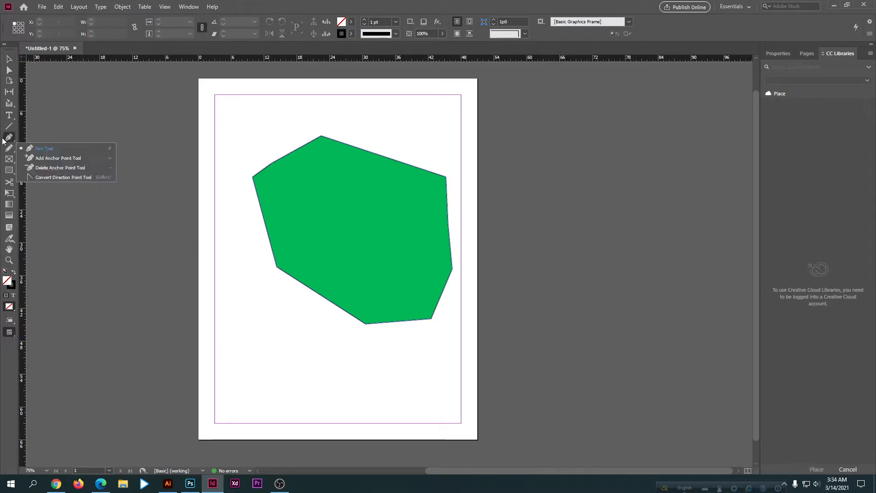
{"action": "left_click", "coordinate": [28, 157]}
{"action": "left_click", "coordinate": [393, 160]}
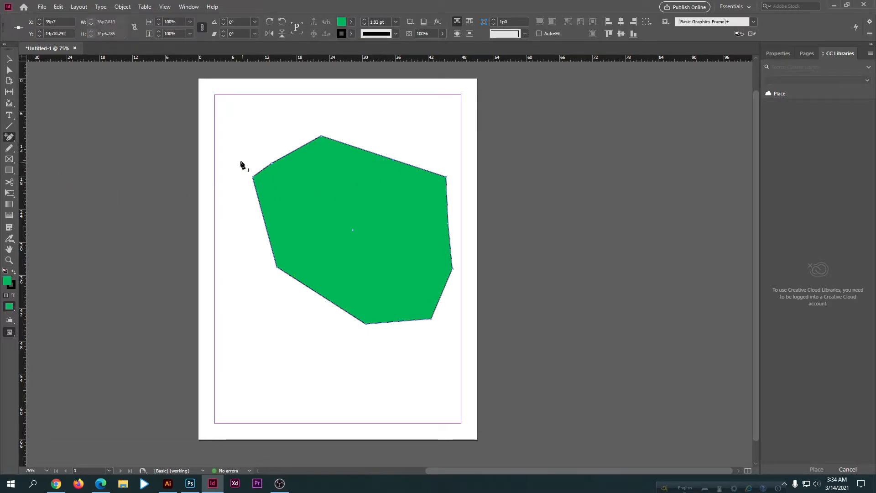
{"action": "left_click", "coordinate": [267, 229]}
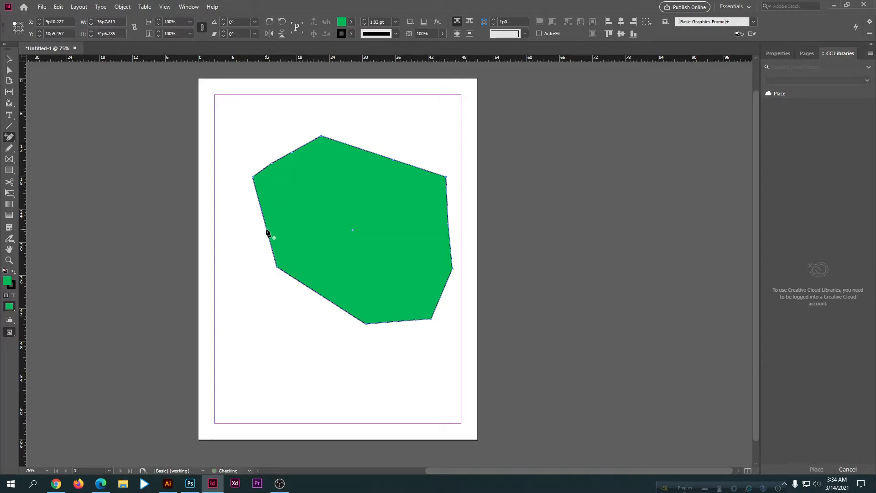
{"action": "left_click", "coordinate": [10, 60]}
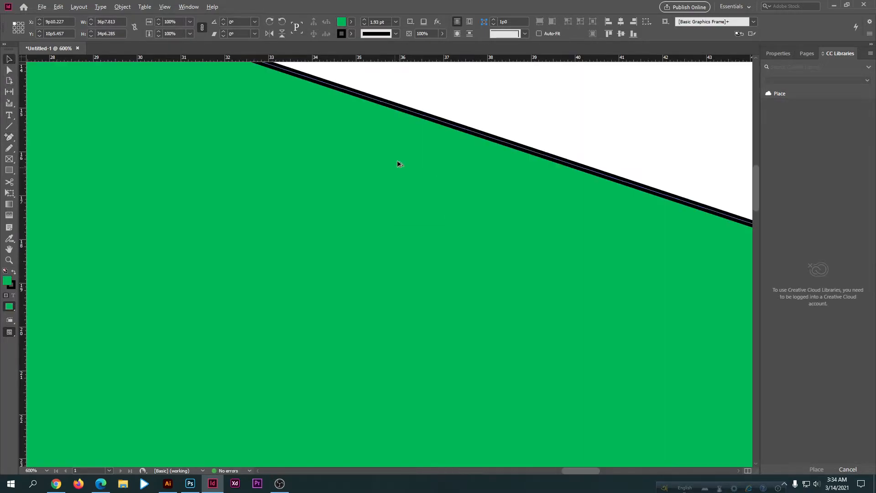
{"action": "scroll", "coordinate": [396, 163], "scroll_direction": "up", "scroll_amount": 3}
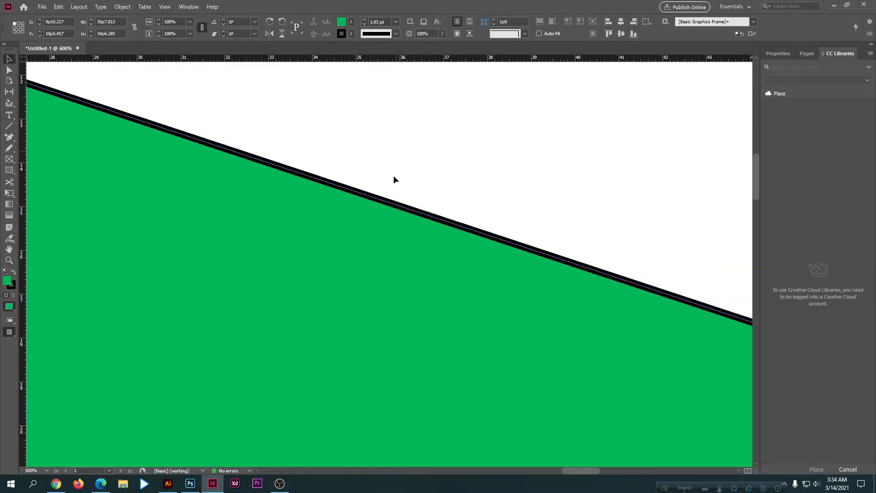
{"action": "scroll", "coordinate": [368, 200], "scroll_direction": "down", "scroll_amount": 6}
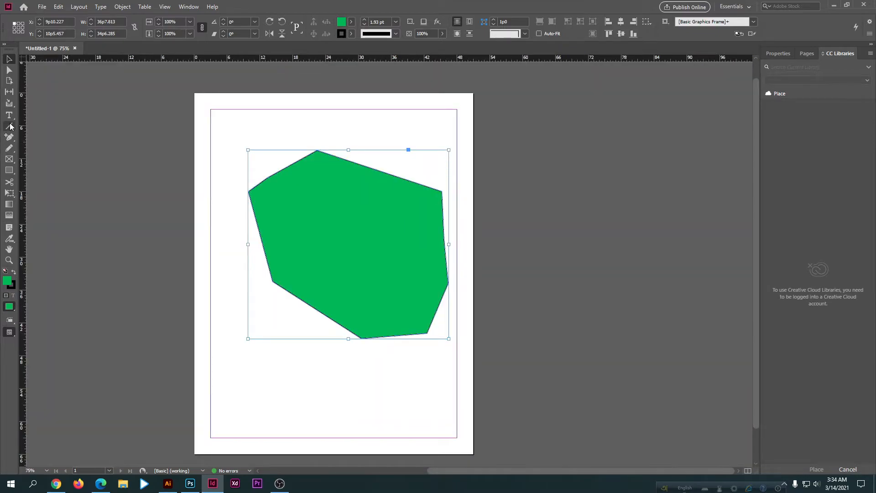
Remove the four anchor points along the green polygon's upper-left side with the Delete Anchor Point tool.
{"action": "left_click", "coordinate": [11, 139]}
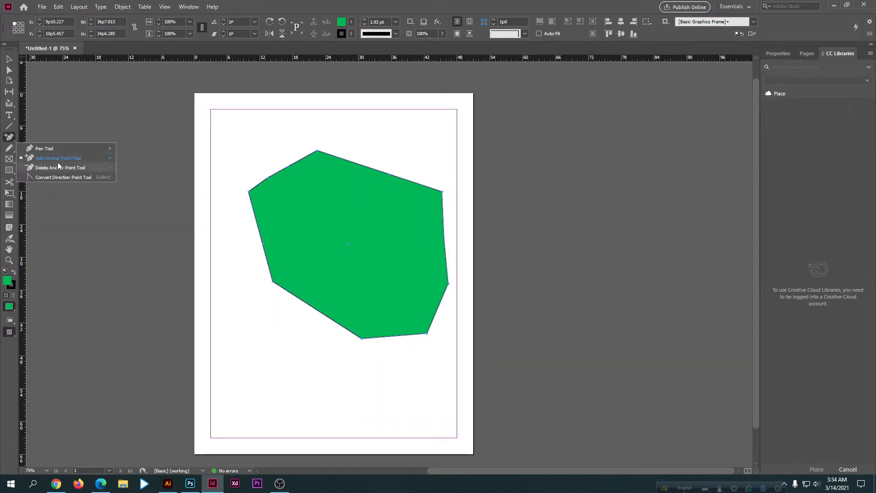
{"action": "left_click", "coordinate": [9, 60]}
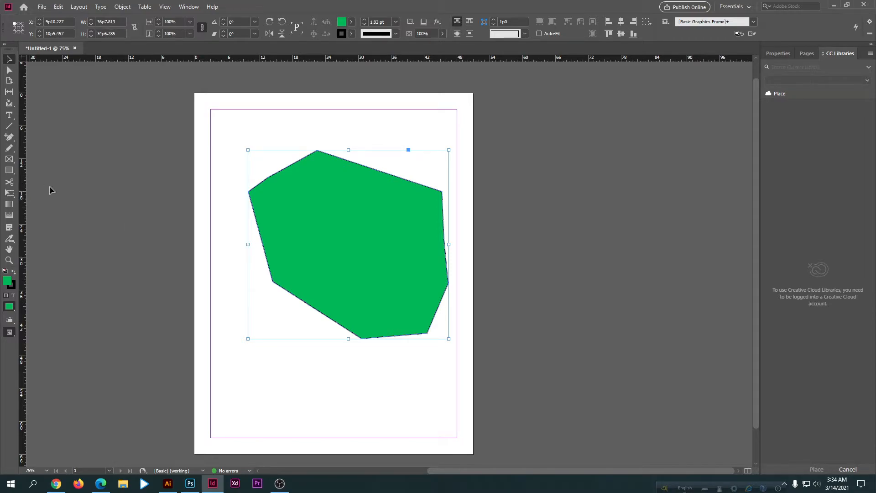
{"action": "left_click", "coordinate": [9, 137]}
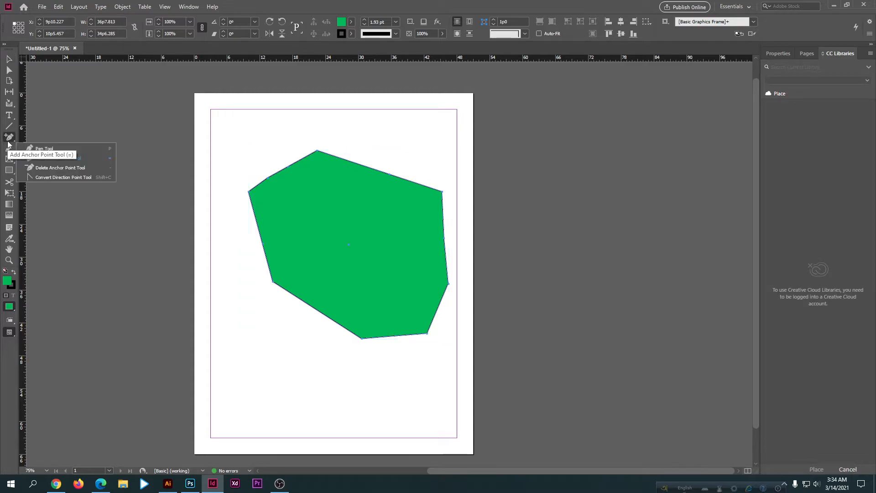
{"action": "left_click", "coordinate": [46, 169]}
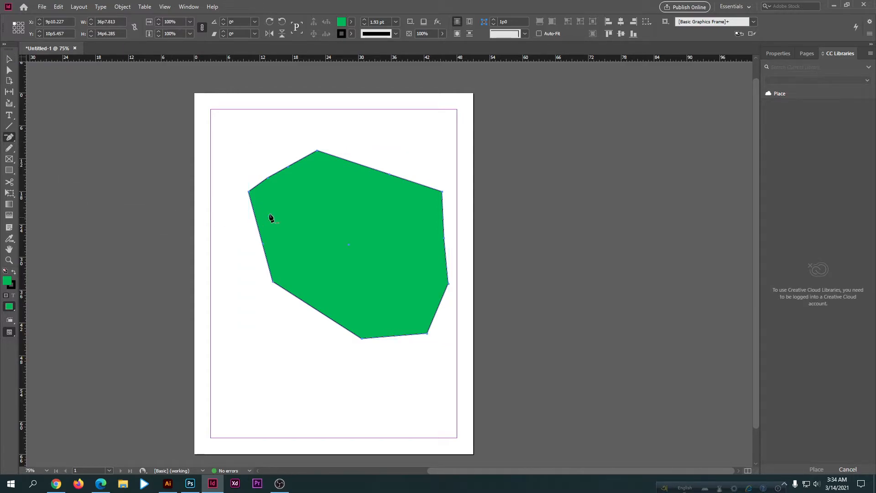
{"action": "left_click", "coordinate": [248, 192]}
{"action": "left_click", "coordinate": [268, 178]}
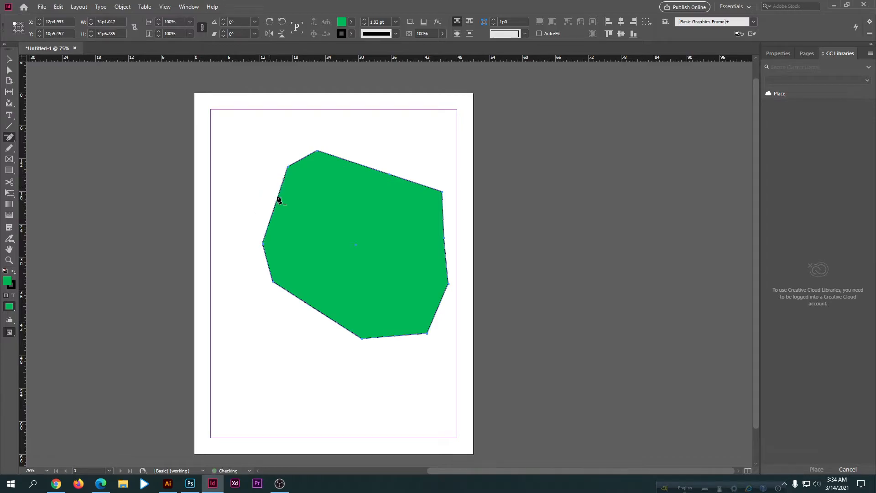
{"action": "left_click", "coordinate": [288, 167]}
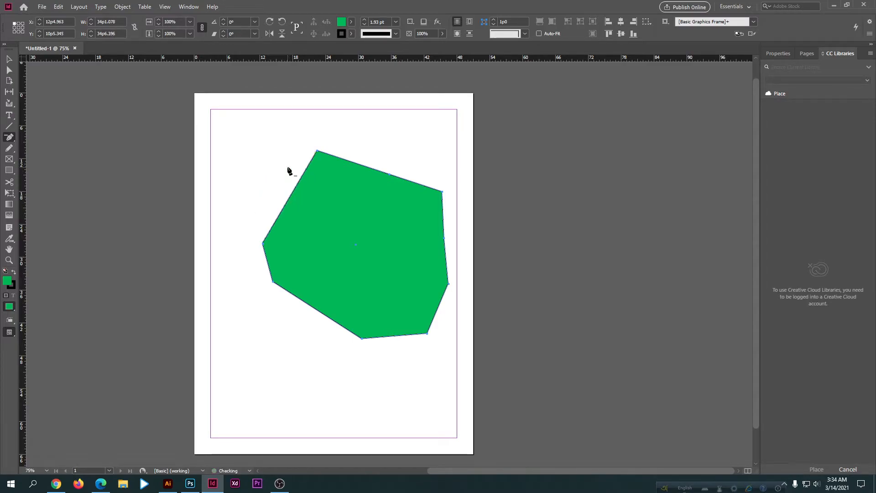
{"action": "left_click", "coordinate": [318, 152]}
Remove the anchor points at the polygon's top, upper-right corner, lower-left corner and left corner.
{"action": "left_click", "coordinate": [389, 175]}
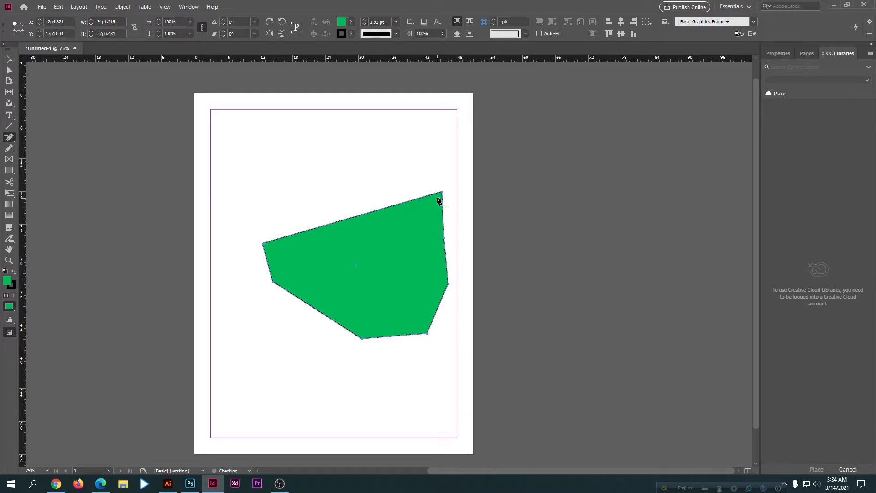
{"action": "left_click", "coordinate": [442, 192]}
{"action": "left_click", "coordinate": [273, 282]}
{"action": "left_click", "coordinate": [263, 243]}
Undo the last four anchor point deletions and deselect the polygon.
{"action": "left_click", "coordinate": [11, 59]}
{"action": "key", "text": "ctrl+z"}
{"action": "key", "text": "ctrl+z"}
{"action": "key", "text": "ctrl+z"}
{"action": "key", "text": "ctrl+z"}
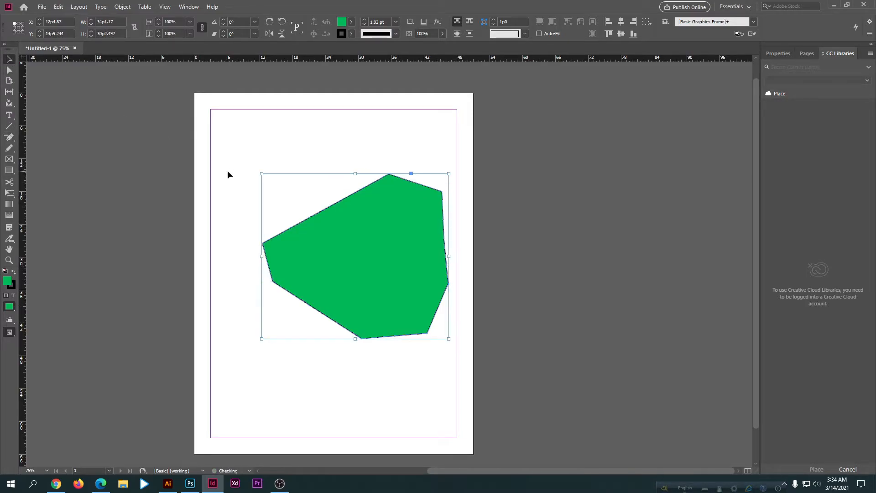
{"action": "left_click", "coordinate": [247, 226]}
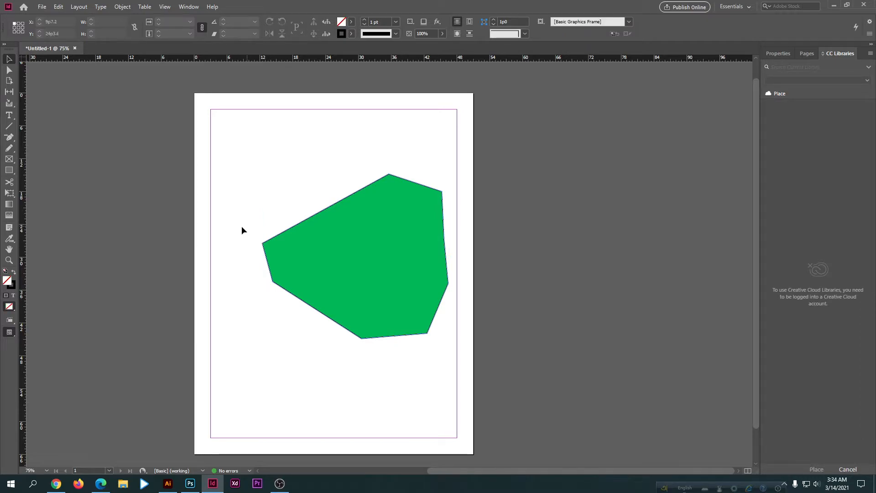
Try the Convert Direction Point tool on the green polygon's top and left corner points.
{"action": "right_click", "coordinate": [10, 137]}
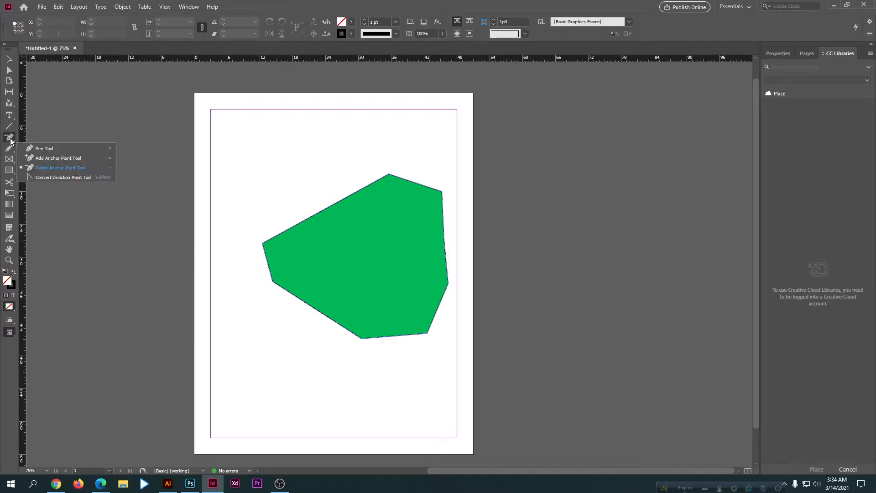
{"action": "left_click", "coordinate": [72, 179]}
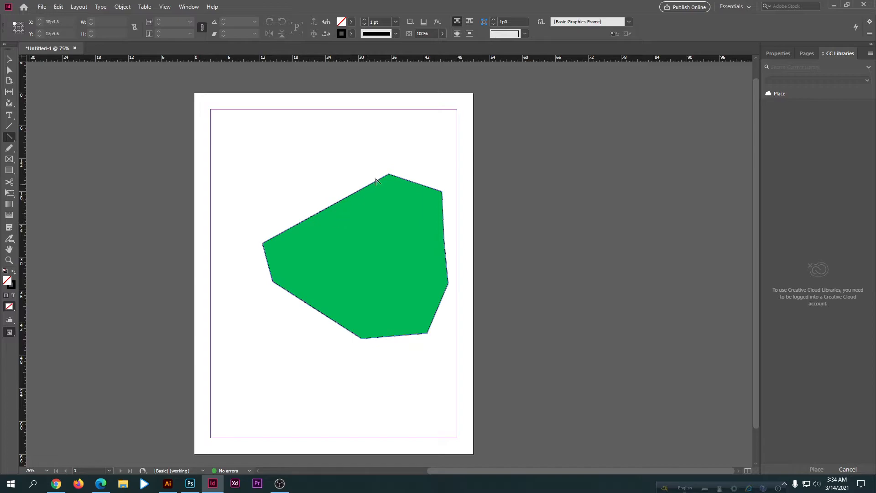
{"action": "left_click", "coordinate": [390, 178]}
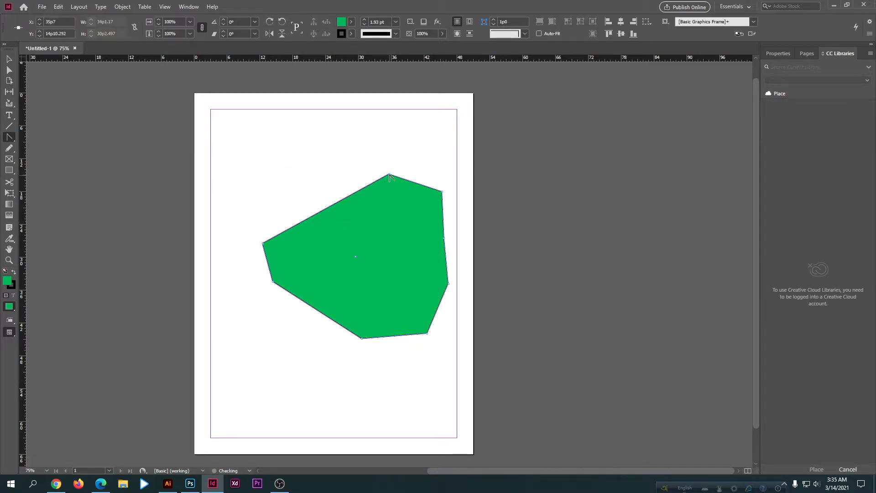
{"action": "left_click", "coordinate": [264, 245]}
{"action": "left_click_drag", "start_coordinate": [264, 244], "coordinate": [263, 245]}
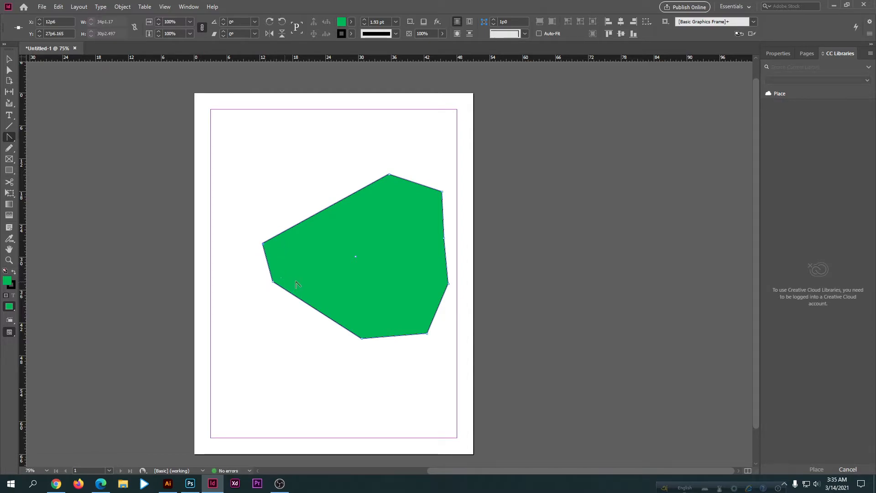
{"action": "left_click", "coordinate": [9, 59]}
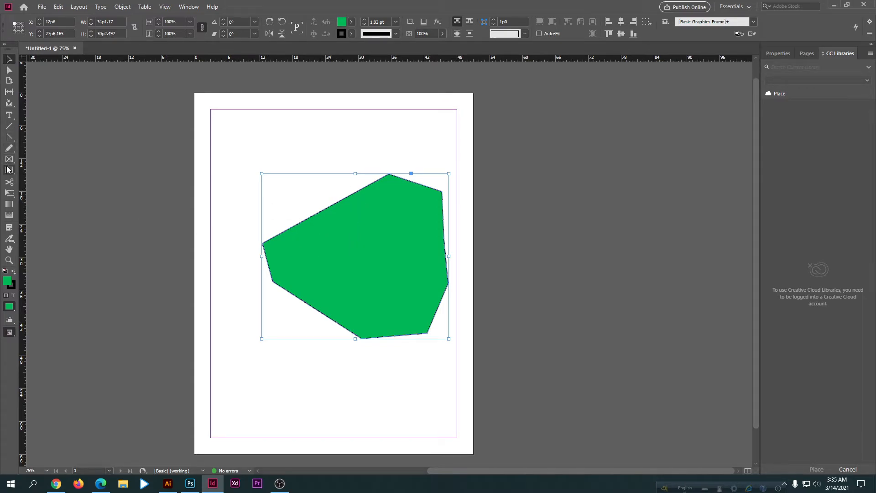
Draw an open curved path about 21p6 by 11p2 above the green polygon with the Pen tool.
{"action": "left_click", "coordinate": [8, 137]}
{"action": "left_click", "coordinate": [244, 122]}
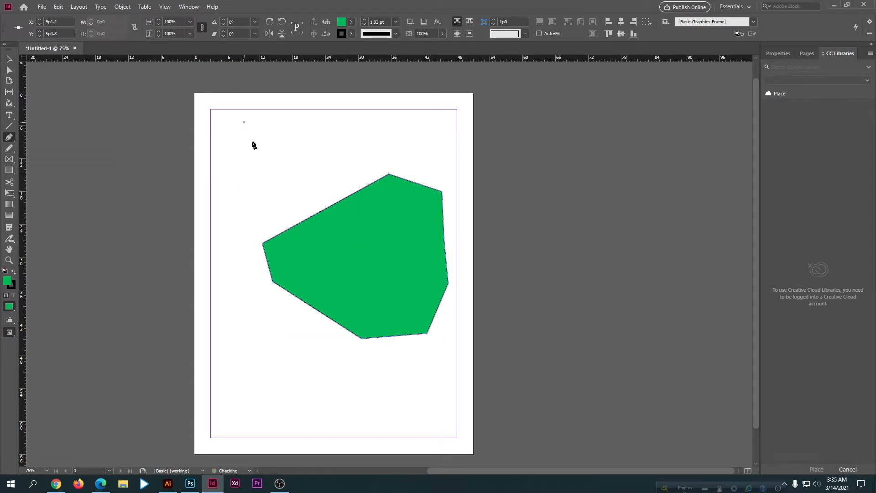
{"action": "left_click", "coordinate": [324, 125]}
{"action": "left_click_drag", "start_coordinate": [354, 143], "coordinate": [355, 174]}
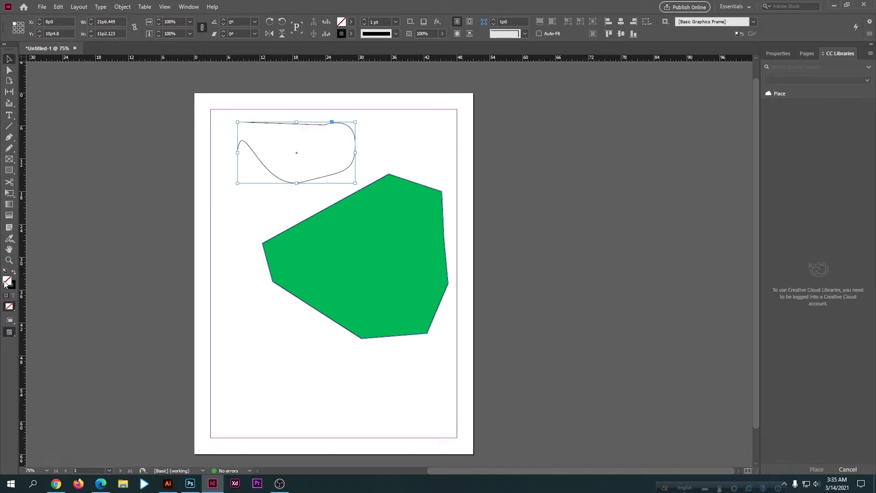
Fill the curved path with a teal picked in the Color Picker.
{"action": "double_click", "coordinate": [6, 283]}
{"action": "left_click", "coordinate": [408, 212]}
{"action": "left_click", "coordinate": [525, 179]}
{"action": "left_click", "coordinate": [73, 121]}
{"action": "left_click", "coordinate": [273, 155]}
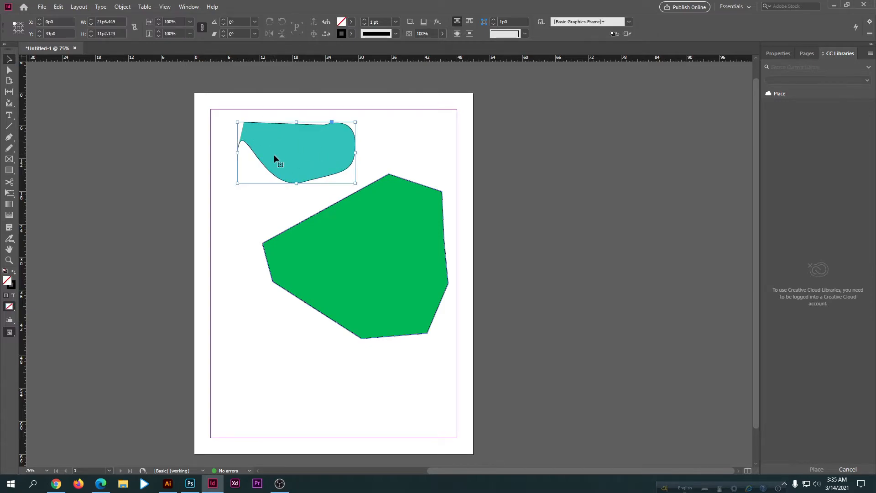
Convert the teal shape's left, upper-right, right and bottom anchor points to corners with the Convert Direction Point tool.
{"action": "right_click", "coordinate": [8, 143]}
{"action": "left_click", "coordinate": [46, 177]}
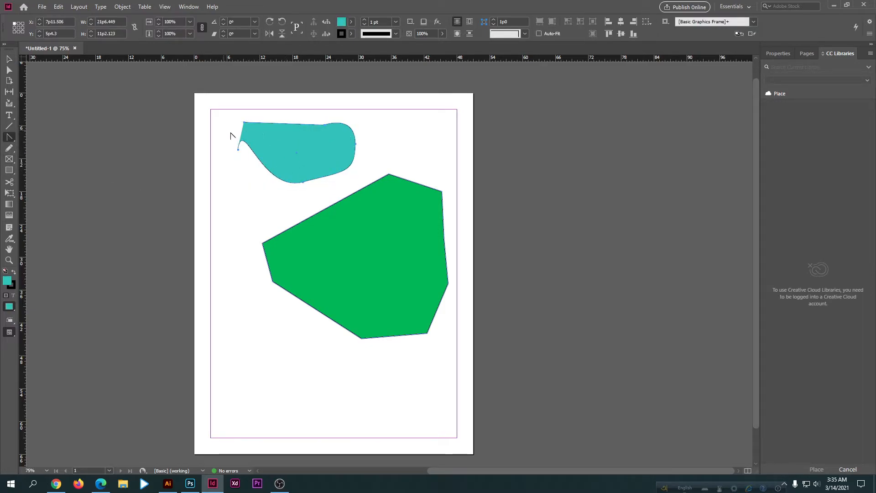
{"action": "left_click_drag", "start_coordinate": [238, 150], "coordinate": [261, 192]}
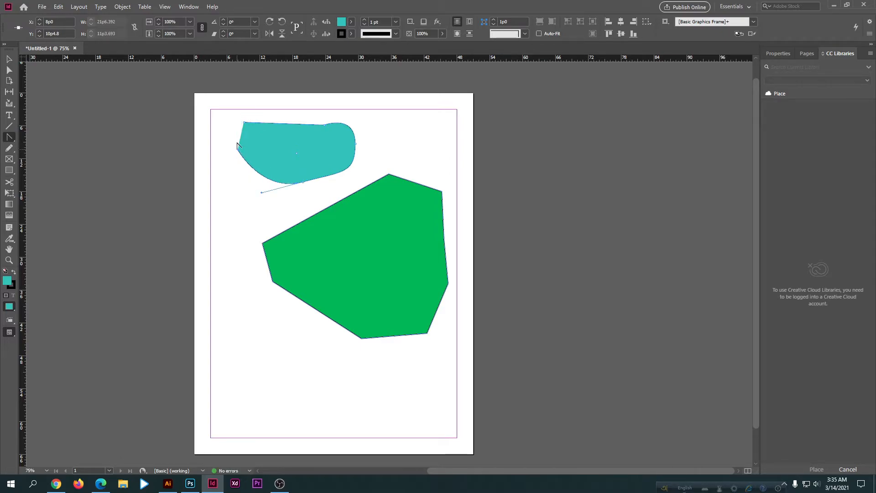
{"action": "left_click", "coordinate": [325, 126]}
{"action": "left_click", "coordinate": [355, 144]}
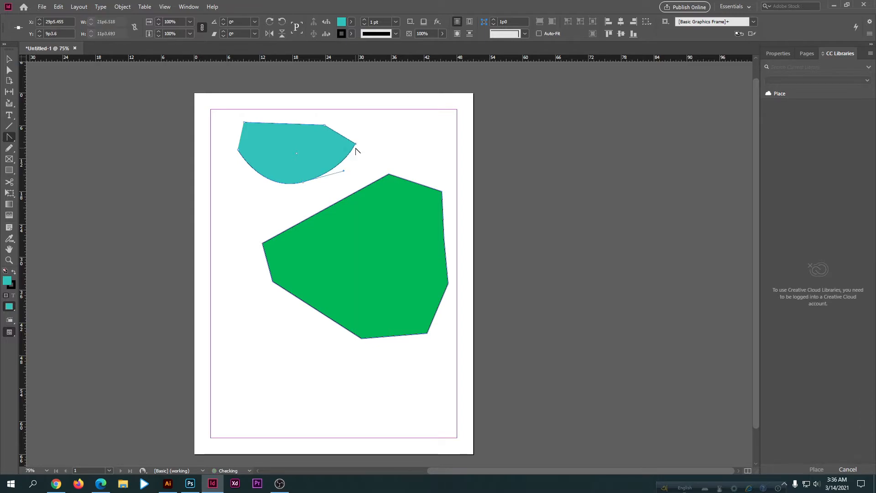
{"action": "scroll", "coordinate": [334, 219], "scroll_direction": "up", "scroll_amount": 2}
{"action": "scroll", "coordinate": [335, 221], "scroll_direction": "up", "scroll_amount": 2}
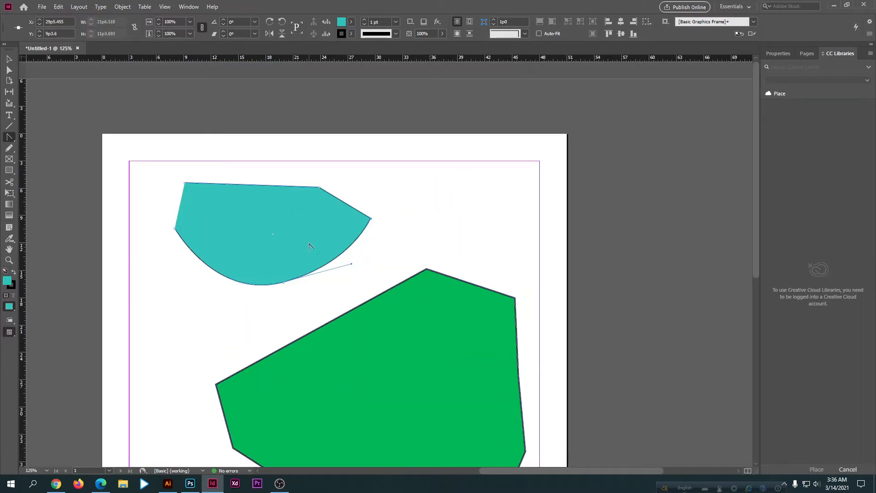
{"action": "left_click", "coordinate": [320, 188]}
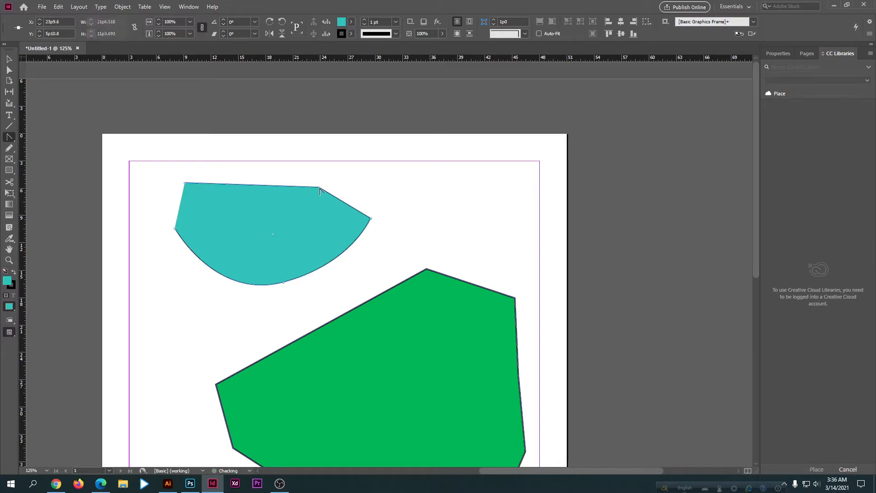
{"action": "left_click", "coordinate": [283, 282]}
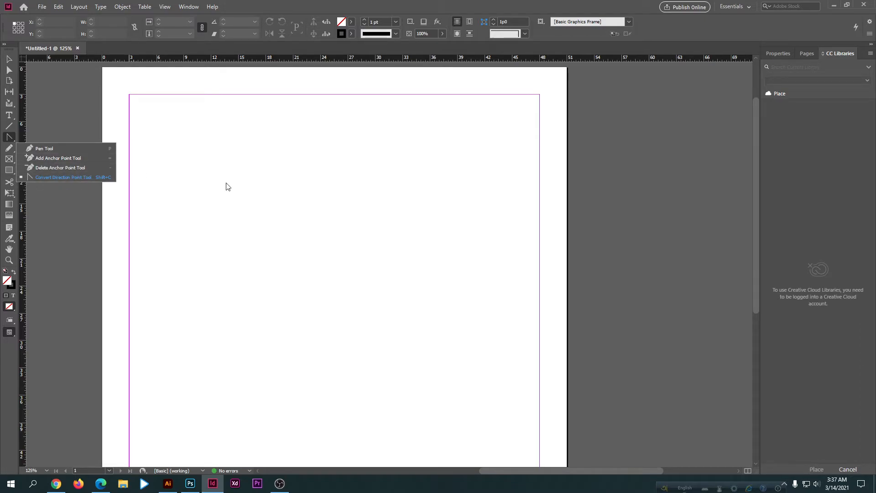
Draw an open three-point path about 24p3 by 7p5 in the page's upper part with the Pen tool and delete it.
{"action": "left_click", "coordinate": [245, 221]}
{"action": "right_click", "coordinate": [11, 139]}
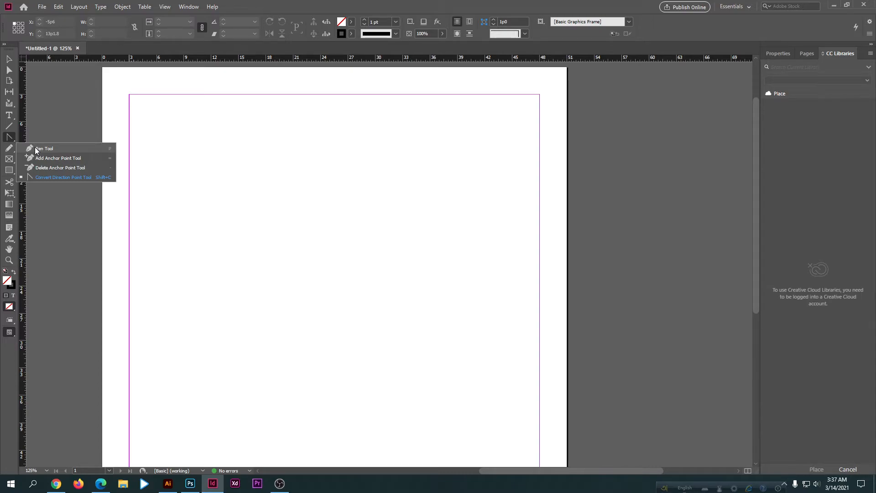
{"action": "left_click", "coordinate": [39, 148]}
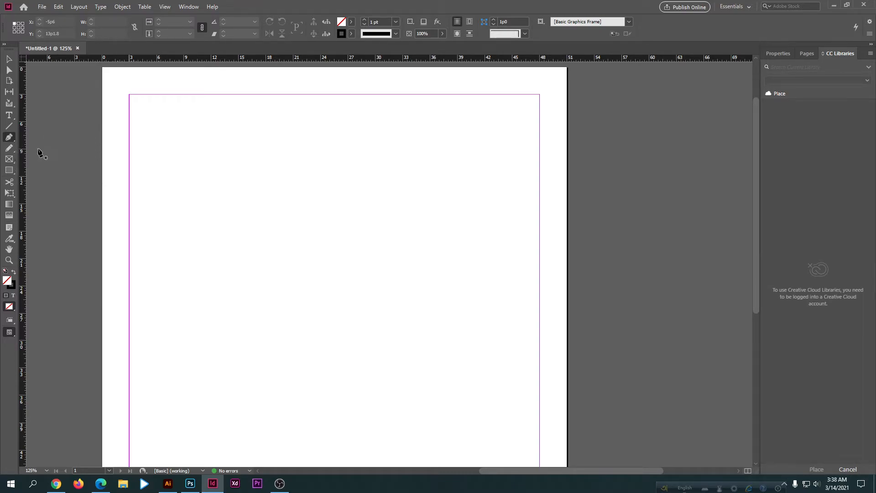
{"action": "left_click", "coordinate": [209, 148]}
{"action": "left_click", "coordinate": [430, 157]}
{"action": "left_click", "coordinate": [407, 215]}
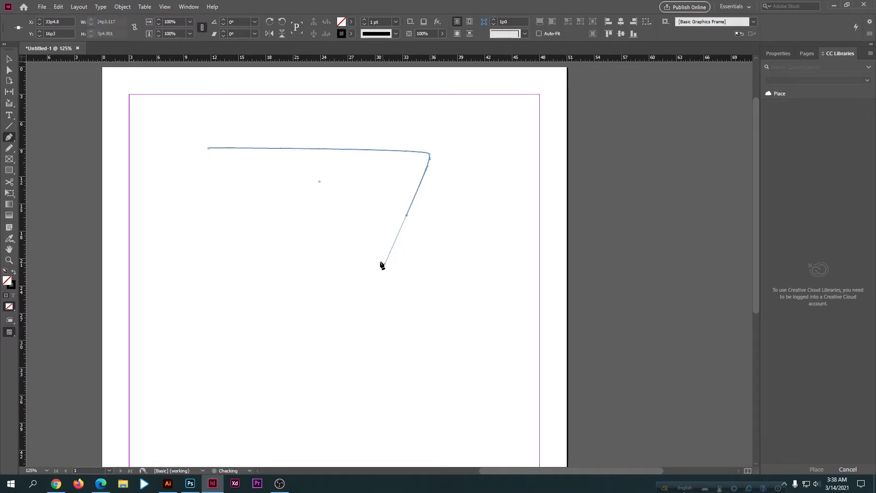
{"action": "left_click", "coordinate": [9, 59]}
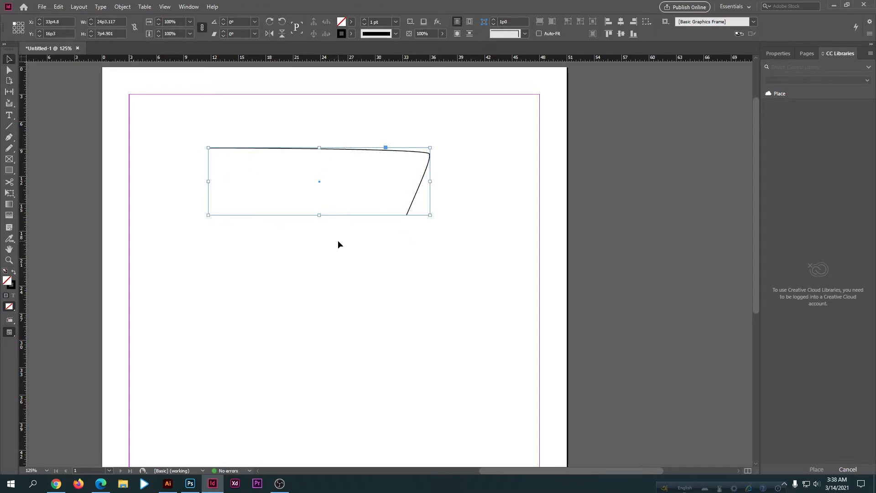
{"action": "key", "text": "Delete"}
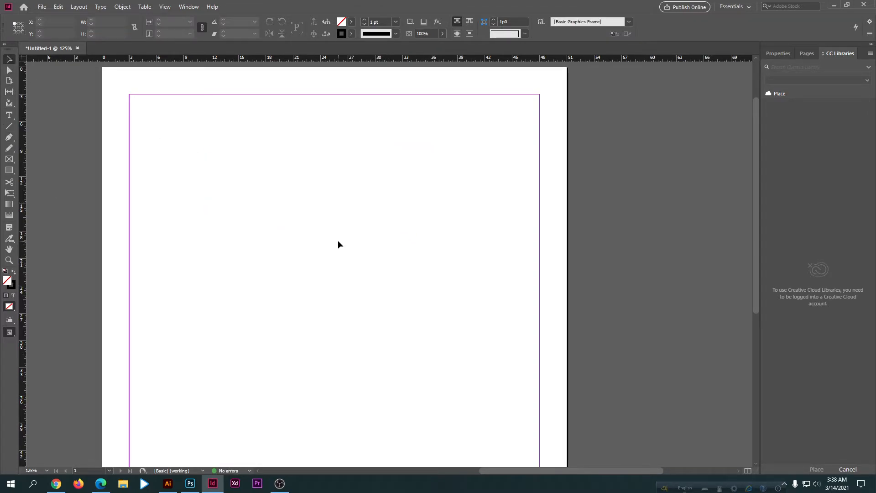
{"action": "scroll", "coordinate": [68, 365], "scroll_direction": "left", "scroll_amount": 4}
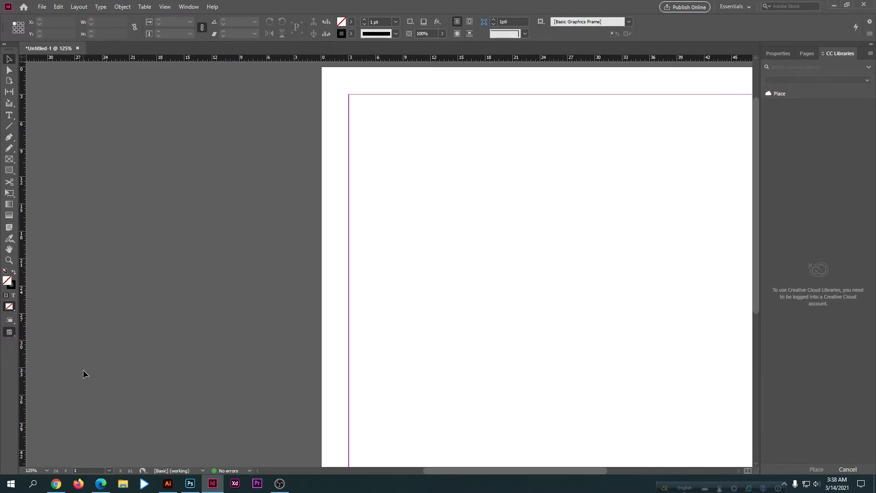
{"action": "scroll", "coordinate": [741, 352], "scroll_direction": "right", "scroll_amount": 6}
{"action": "scroll", "coordinate": [242, 361], "scroll_direction": "left", "scroll_amount": 4}
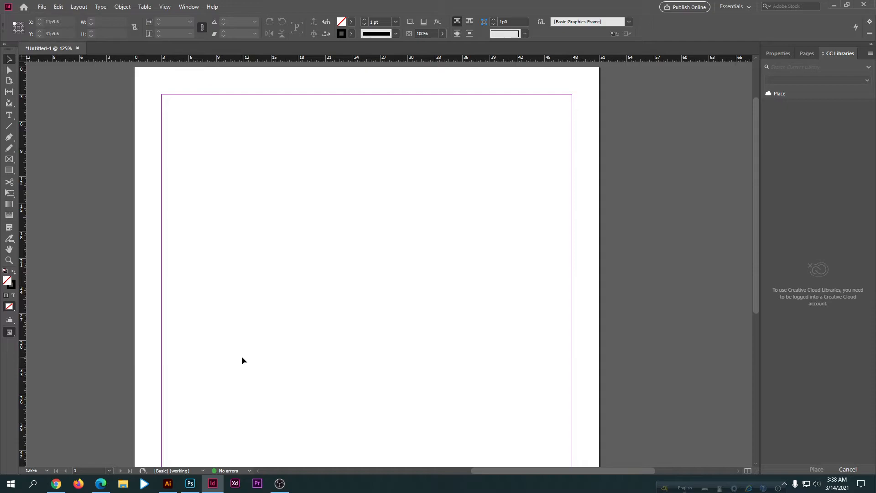
{"action": "scroll", "coordinate": [242, 360], "scroll_direction": "down", "scroll_amount": 2}
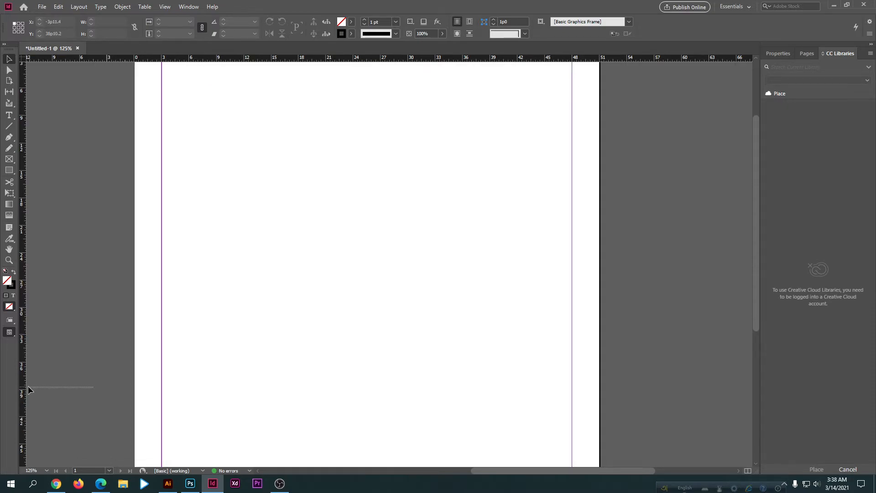
{"action": "scroll", "coordinate": [137, 385], "scroll_direction": "left", "scroll_amount": 4}
{"action": "left_click_drag", "start_coordinate": [747, 375], "coordinate": [632, 367]}
{"action": "left_click_drag", "start_coordinate": [738, 367], "coordinate": [433, 327]}
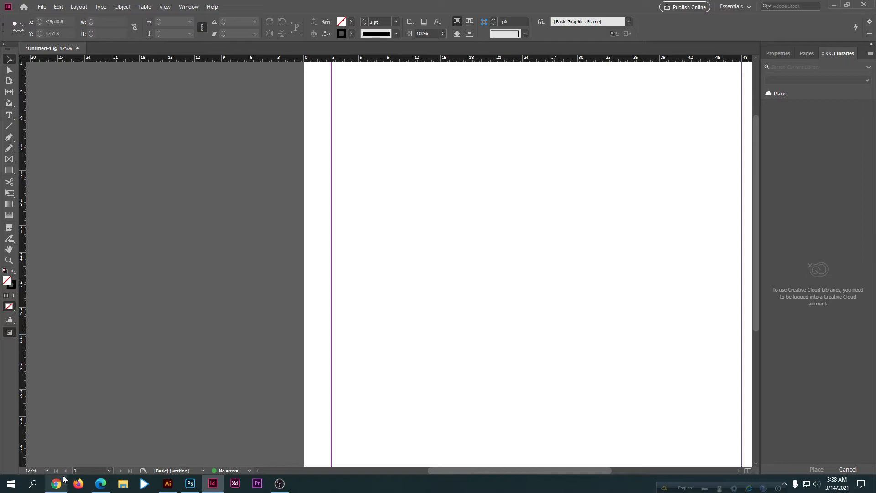
Switch to The Bézier Game in Chrome and trace the right-angled line of the first stage through its three nodes.
{"action": "mouse_move", "coordinate": [57, 486]}
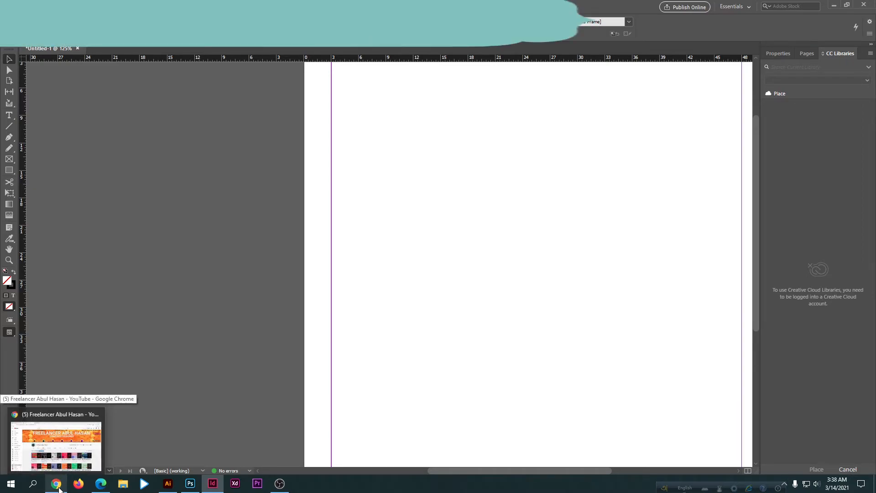
{"action": "left_click", "coordinate": [57, 485]}
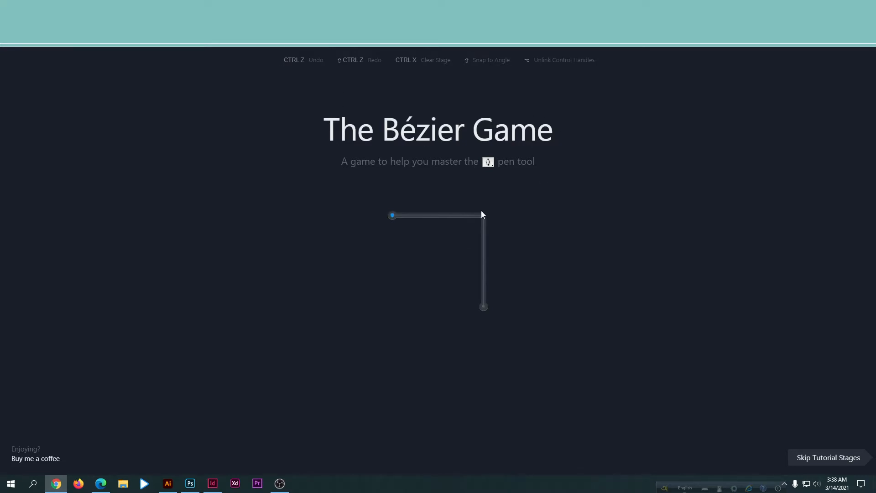
{"action": "left_click", "coordinate": [393, 216]}
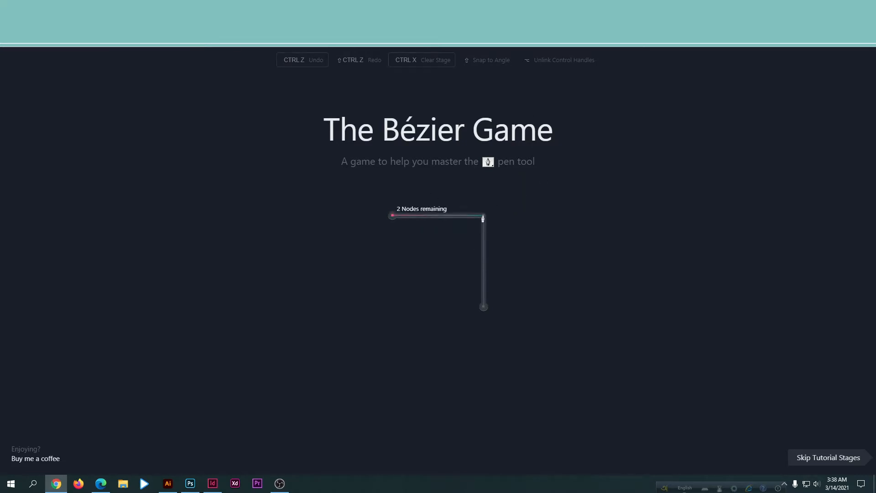
{"action": "left_click", "coordinate": [484, 216]}
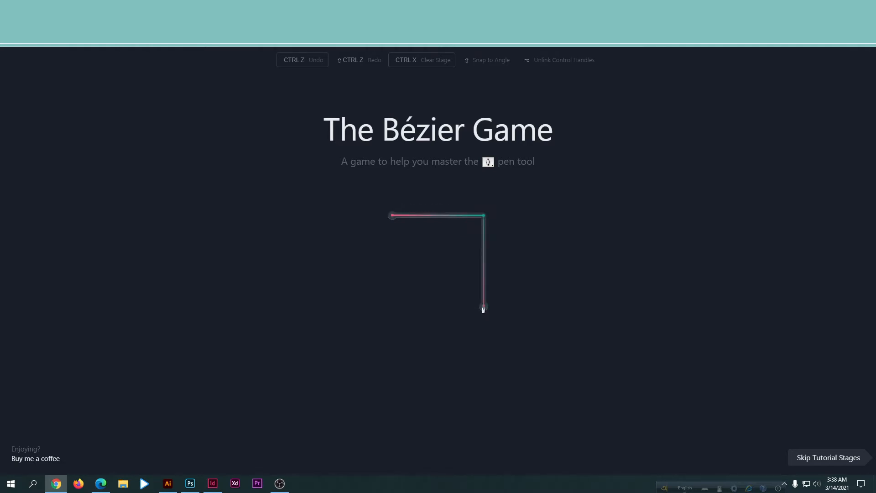
{"action": "left_click", "coordinate": [484, 307]}
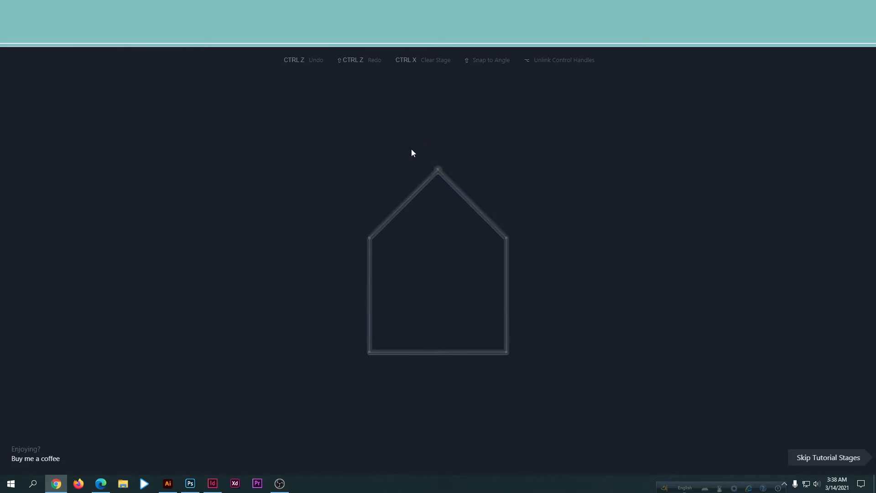
Trace the house outline clockwise from its roof peak through all five corners and close the path.
{"action": "left_click", "coordinate": [438, 171]}
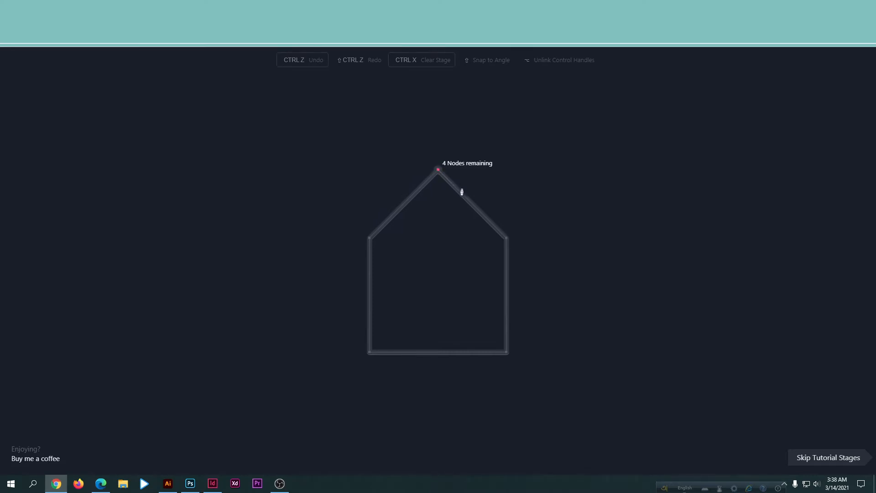
{"action": "left_click", "coordinate": [505, 237]}
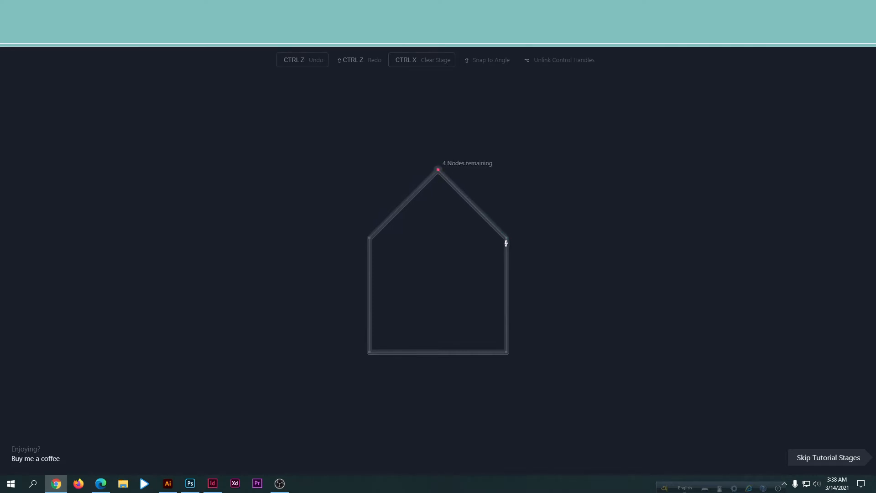
{"action": "left_click", "coordinate": [506, 352]}
{"action": "left_click", "coordinate": [369, 355]}
{"action": "left_click", "coordinate": [369, 237]}
{"action": "left_click", "coordinate": [438, 171]}
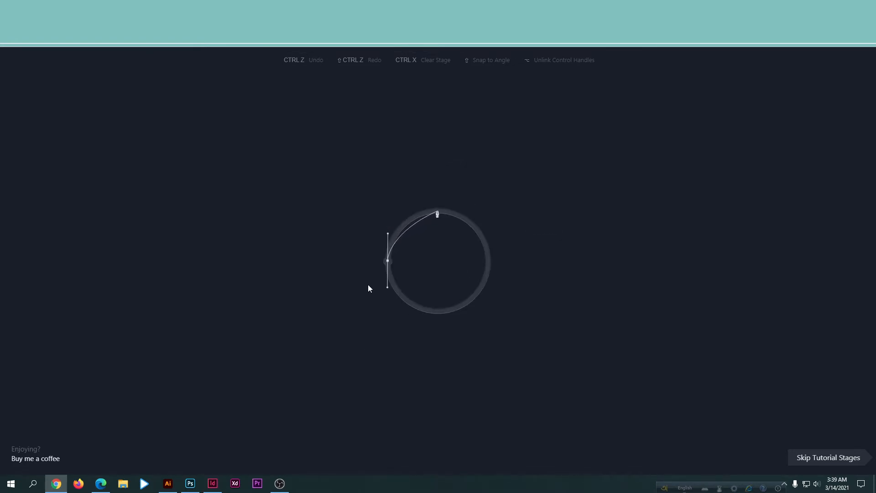
Trace the circle stage from its left node with curved anchor points and close the path.
{"action": "left_click", "coordinate": [387, 260]}
{"action": "left_click_drag", "start_coordinate": [438, 211], "coordinate": [482, 211]}
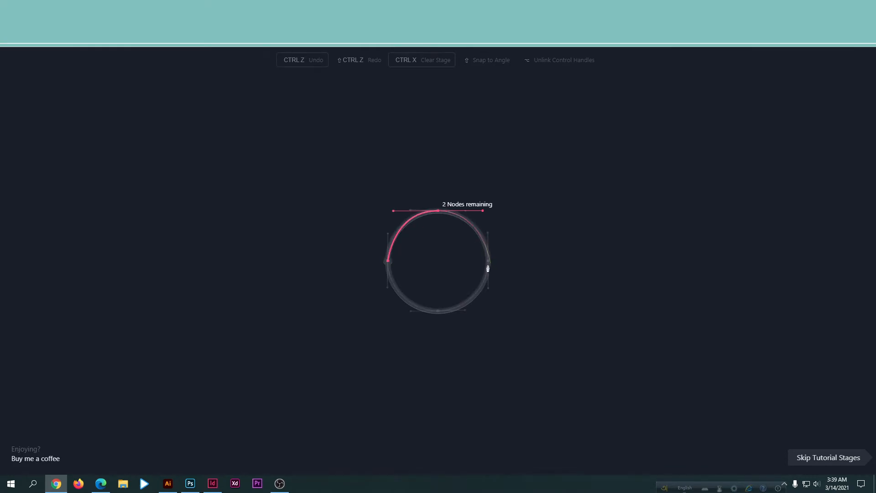
{"action": "left_click", "coordinate": [488, 264]}
{"action": "left_click_drag", "start_coordinate": [438, 311], "coordinate": [387, 309]}
{"action": "left_click", "coordinate": [387, 263]}
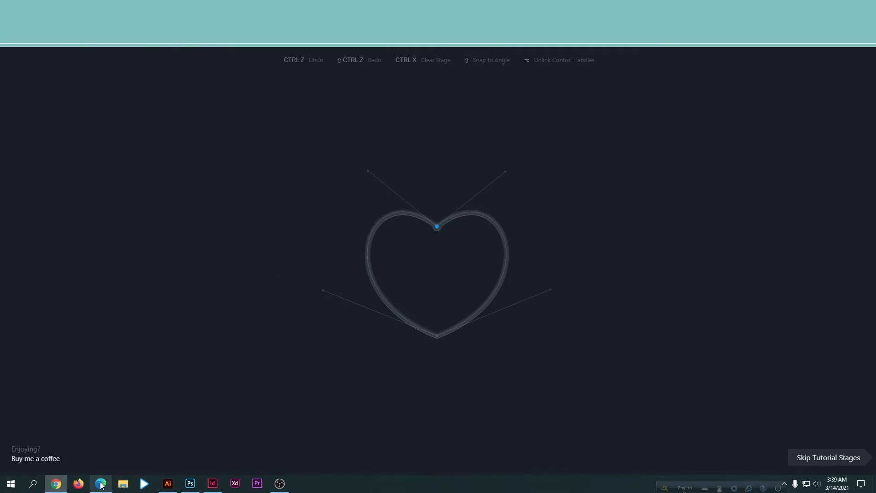
Switch back to InDesign and draw a closed eight-point polygon about 25p8 by 15p3 on the page with the Pen tool.
{"action": "left_click", "coordinate": [212, 483]}
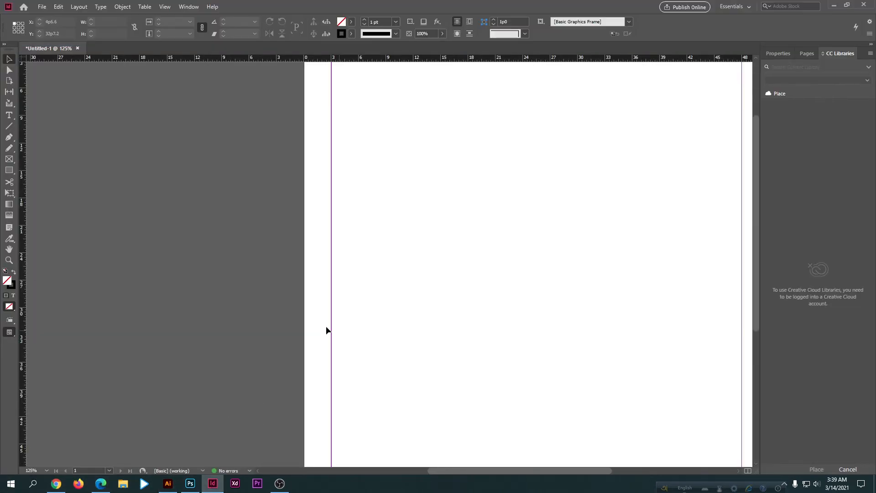
{"action": "right_click", "coordinate": [9, 137]}
{"action": "left_click", "coordinate": [34, 149]}
{"action": "left_click", "coordinate": [353, 143]}
{"action": "left_click", "coordinate": [483, 154]}
{"action": "left_click", "coordinate": [584, 203]}
{"action": "left_click", "coordinate": [487, 246]}
{"action": "left_click", "coordinate": [382, 281]}
{"action": "left_click", "coordinate": [374, 223]}
{"action": "left_click", "coordinate": [363, 171]}
{"action": "left_click", "coordinate": [352, 143]}
{"action": "left_click", "coordinate": [7, 58]}
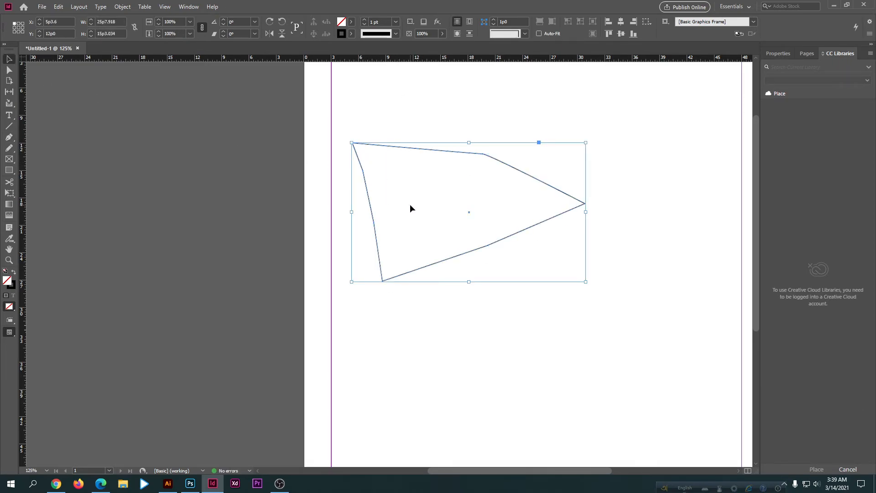
Fill the polygon with a light teal picked in the Color Picker and deselect it.
{"action": "double_click", "coordinate": [6, 280]}
{"action": "left_click", "coordinate": [440, 211]}
{"action": "left_click", "coordinate": [526, 178]}
{"action": "left_click", "coordinate": [266, 208]}
Add anchor points to the polygon's upper, lower and lower-right edges with the Add Anchor Point tool.
{"action": "left_click_drag", "start_coordinate": [8, 137], "coordinate": [31, 158]}
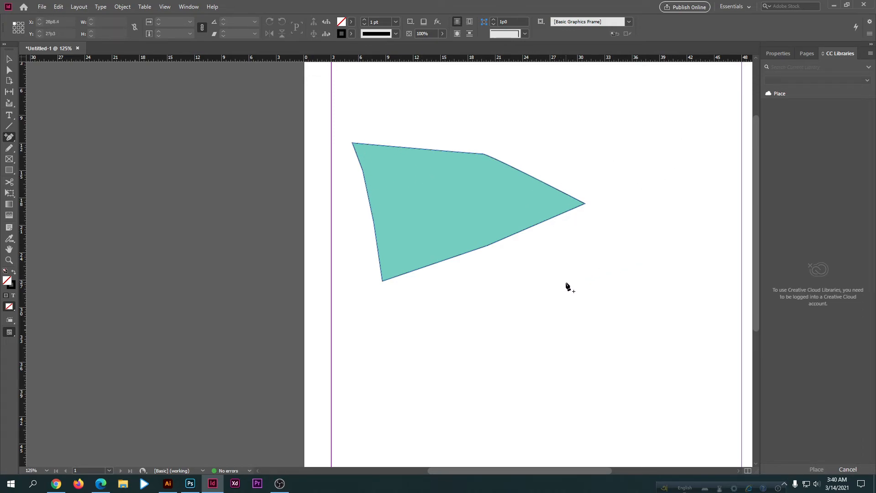
{"action": "left_click", "coordinate": [421, 150]}
{"action": "left_click", "coordinate": [441, 262]}
{"action": "left_click", "coordinate": [541, 223]}
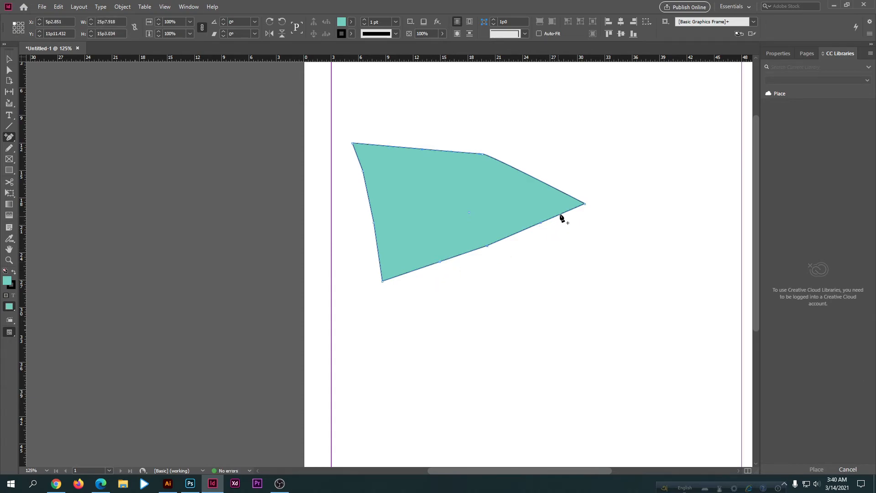
Delete the teal polygon's lower-left, two lower-edge, right and upper-left anchor points with the Delete Anchor Point tool.
{"action": "right_click", "coordinate": [10, 137]}
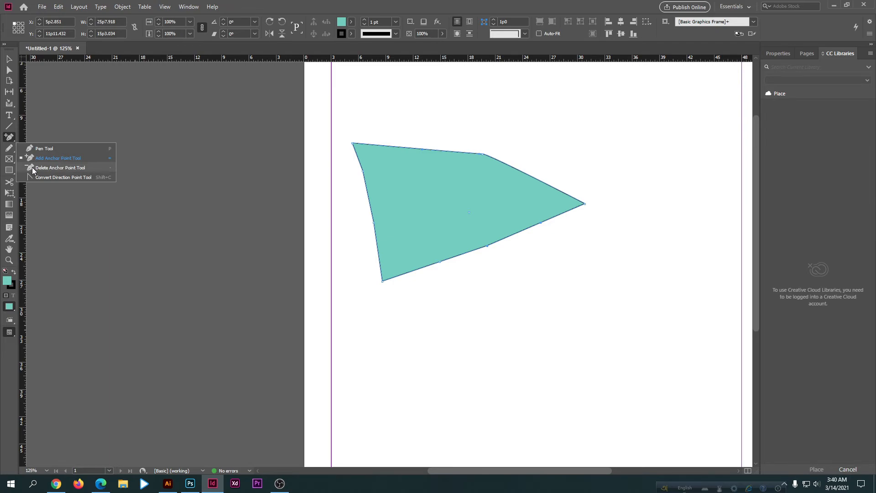
{"action": "left_click", "coordinate": [33, 168]}
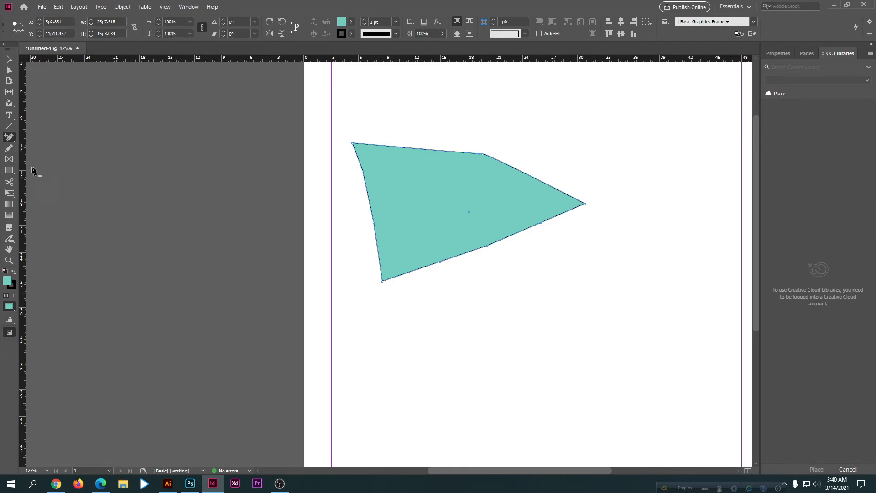
{"action": "left_click", "coordinate": [383, 281]}
{"action": "left_click", "coordinate": [440, 263]}
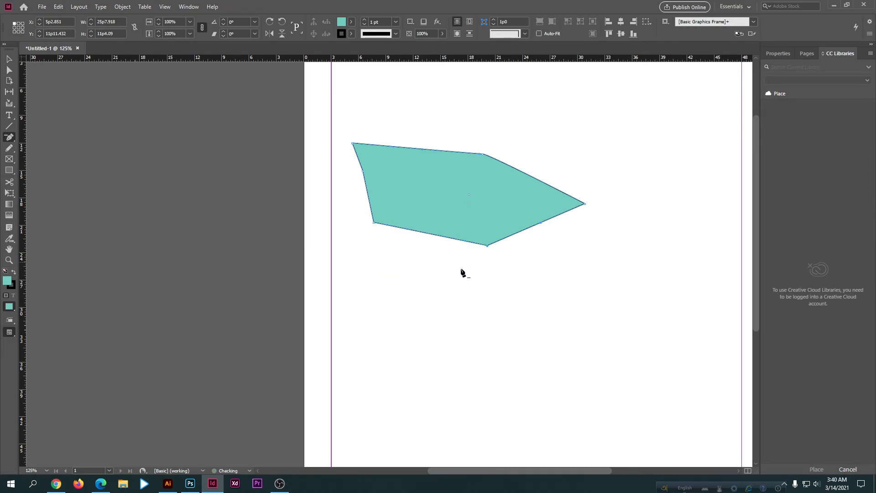
{"action": "left_click", "coordinate": [488, 246]}
{"action": "left_click", "coordinate": [585, 203]}
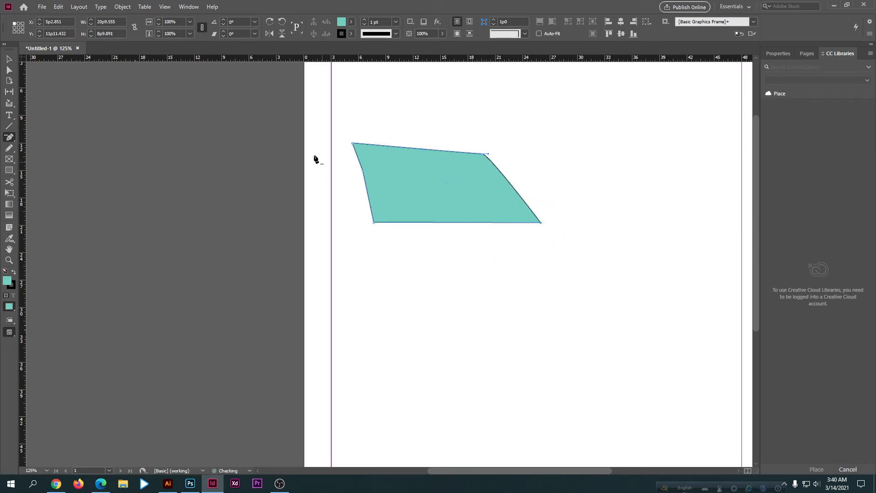
{"action": "left_click", "coordinate": [352, 143]}
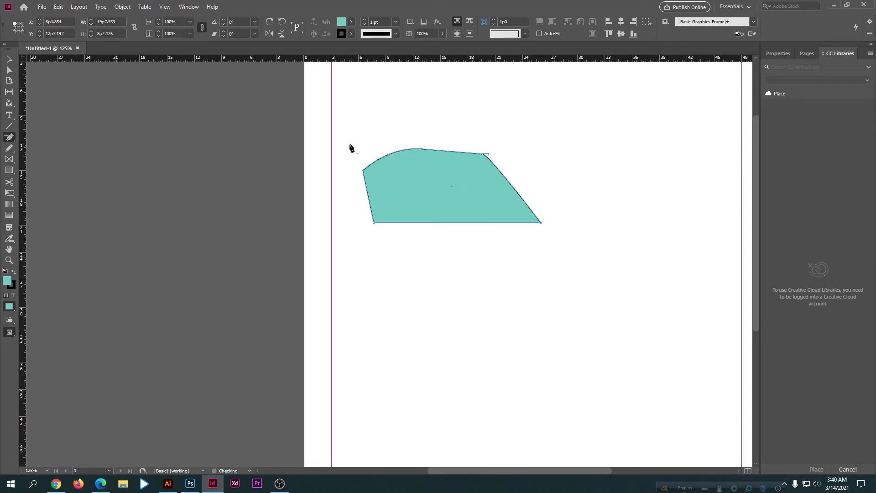
Convert the teal shape's upper-left and upper-right anchor points with the Convert Direction Point tool and delete the shape.
{"action": "left_click_drag", "start_coordinate": [9, 137], "coordinate": [29, 177]}
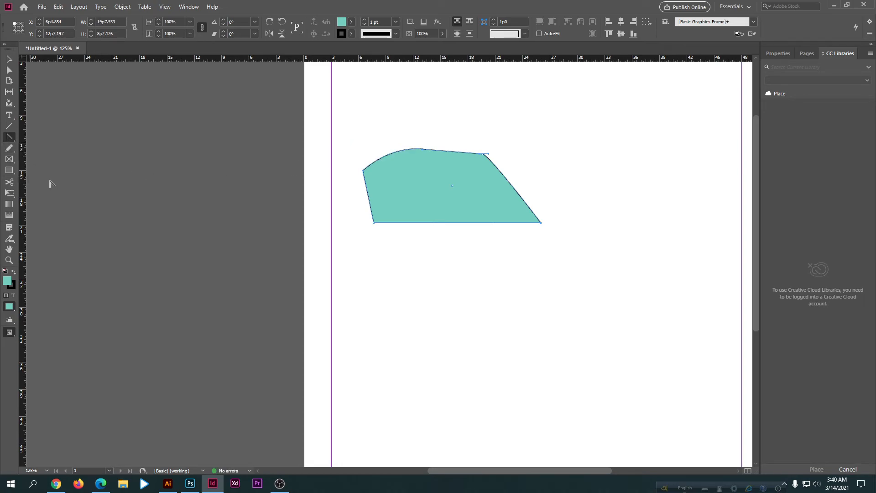
{"action": "left_click", "coordinate": [363, 171]}
{"action": "left_click", "coordinate": [363, 172]}
{"action": "left_click", "coordinate": [482, 154]}
{"action": "key", "text": "v"}
{"action": "key", "text": "Delete"}
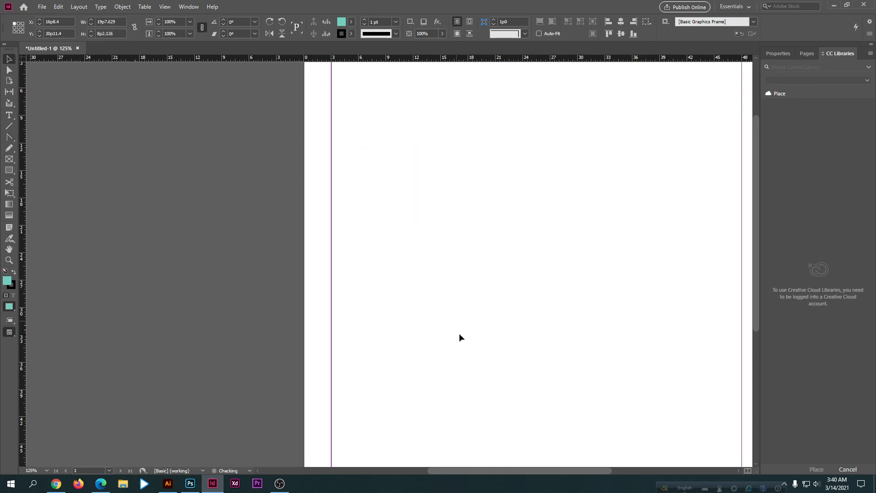